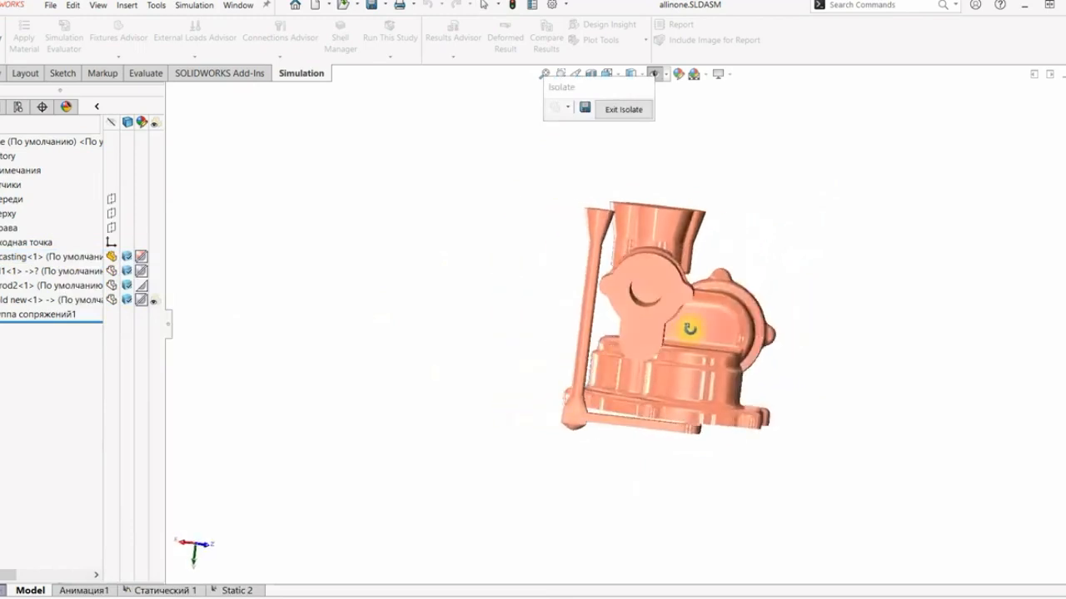
# Step: Leave the isolated casting view, then view the rod1 component in isolation and restore the full assembly
pyautogui.click(625, 113)
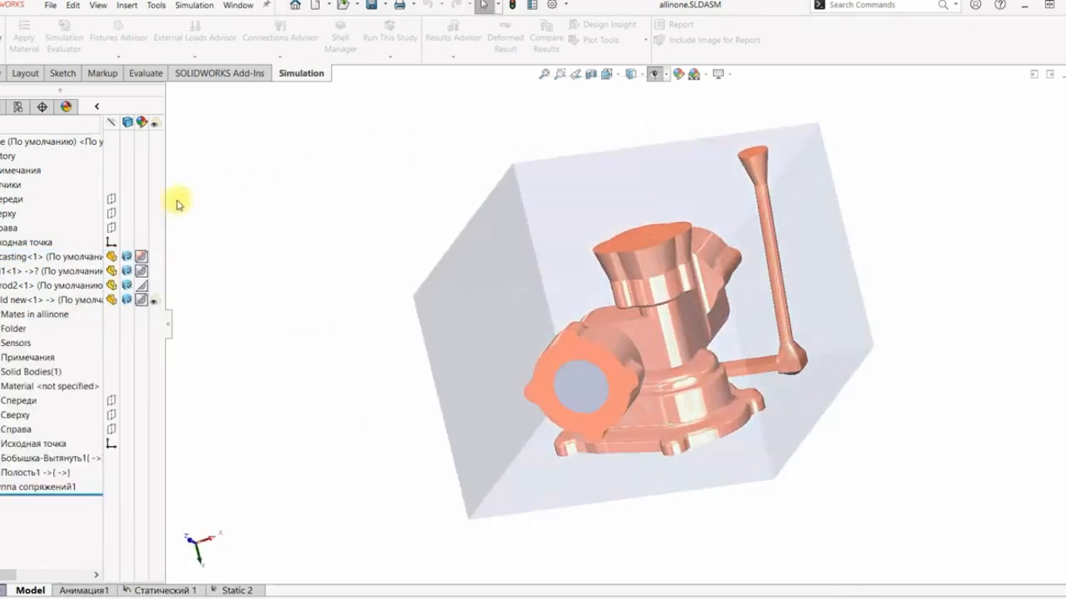
pyautogui.rightClick(26, 269)
pyautogui.click(94, 312)
pyautogui.moveTo(392, 304); pyautogui.dragTo(351, 302, button='middle')
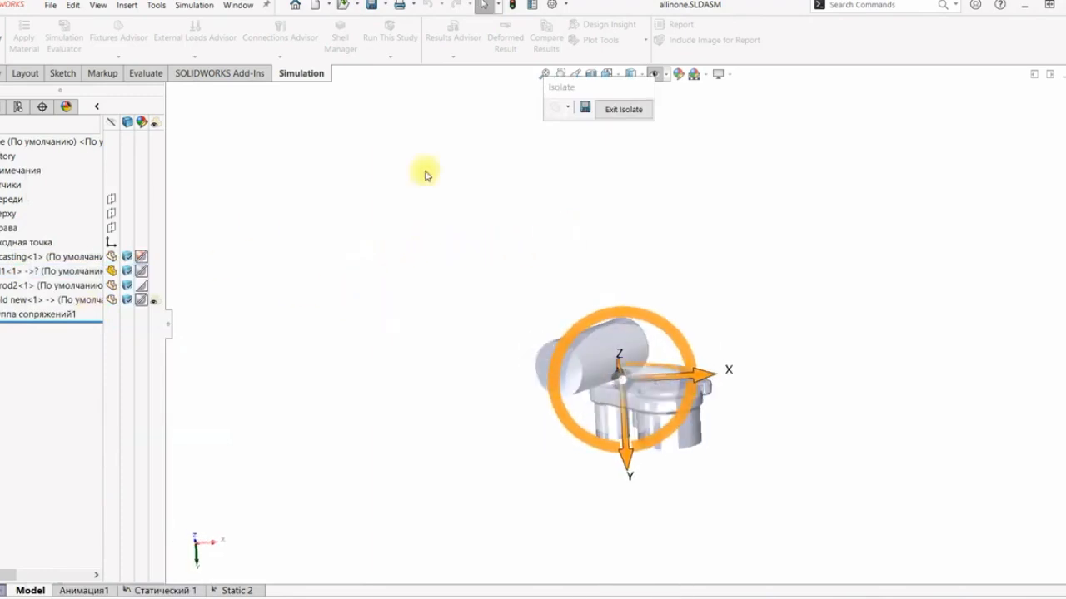
pyautogui.click(620, 111)
# Step: View the rod2 component and the Mold new component in isolation one after the other, restoring the full assembly each time
pyautogui.rightClick(33, 286)
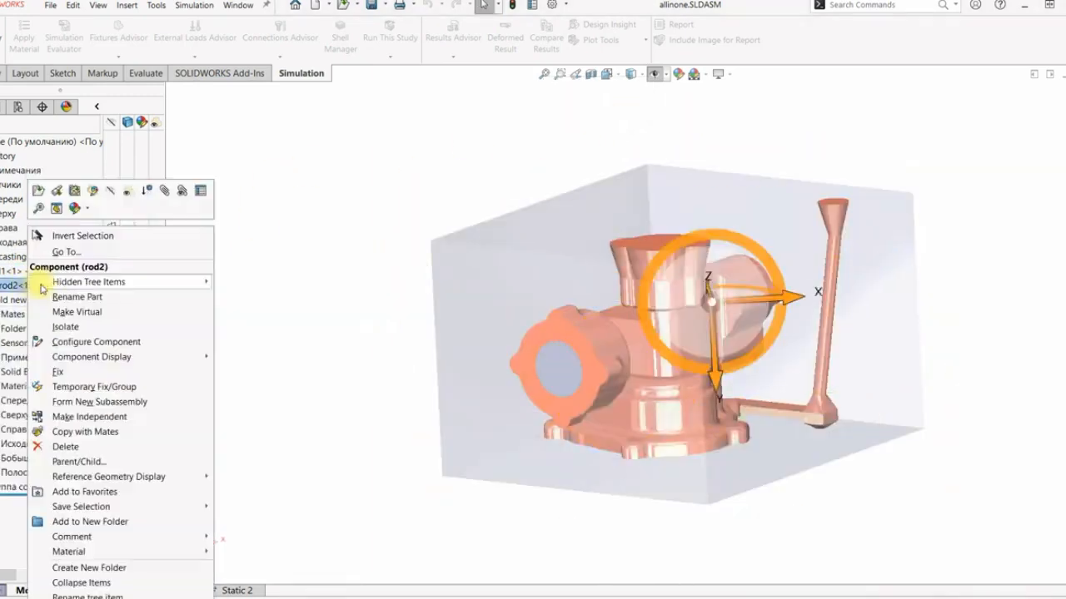
pyautogui.click(94, 327)
pyautogui.moveTo(468, 272); pyautogui.dragTo(452, 297, button='middle')
pyautogui.click(609, 113)
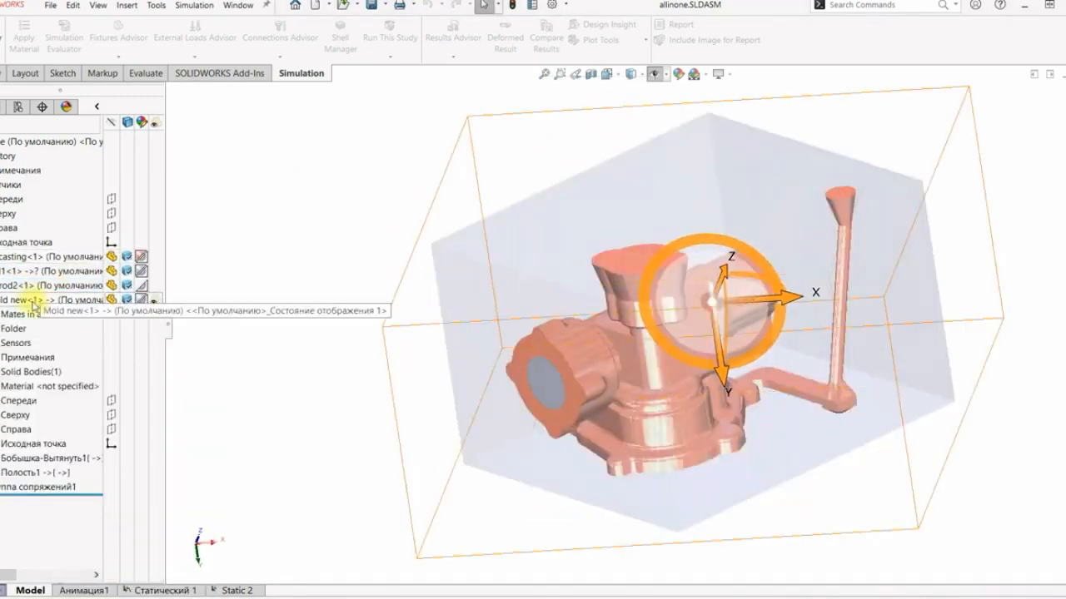
pyautogui.rightClick(33, 303)
pyautogui.click(95, 313)
pyautogui.moveTo(388, 323)
pyautogui.mouseDown(button='middle')
pyautogui.moveTo(390, 283)
pyautogui.moveTo(407, 325)
pyautogui.mouseUp(button='middle')
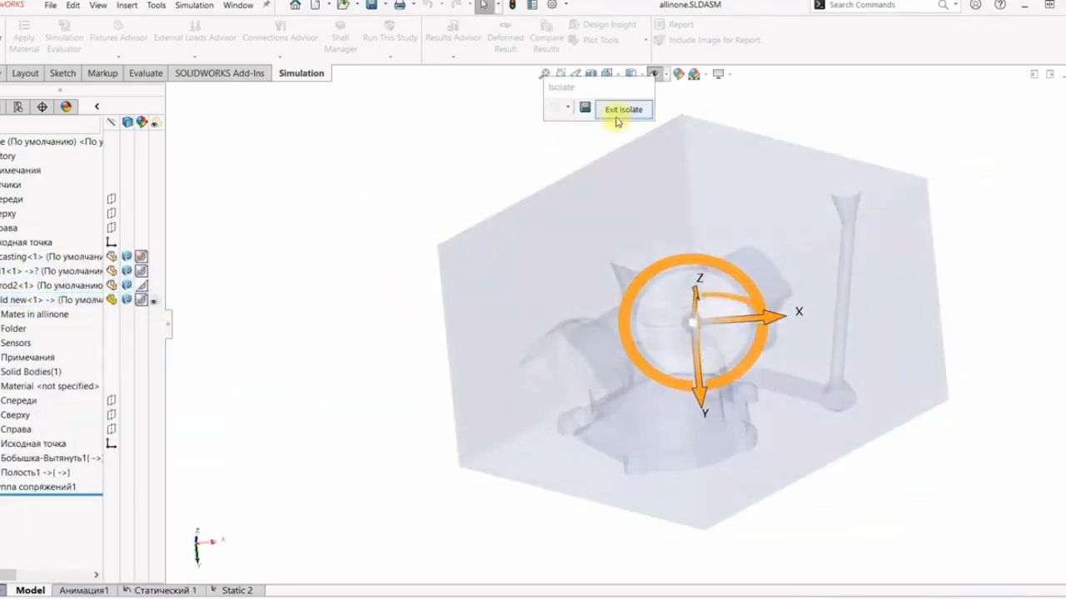
pyautogui.click(612, 113)
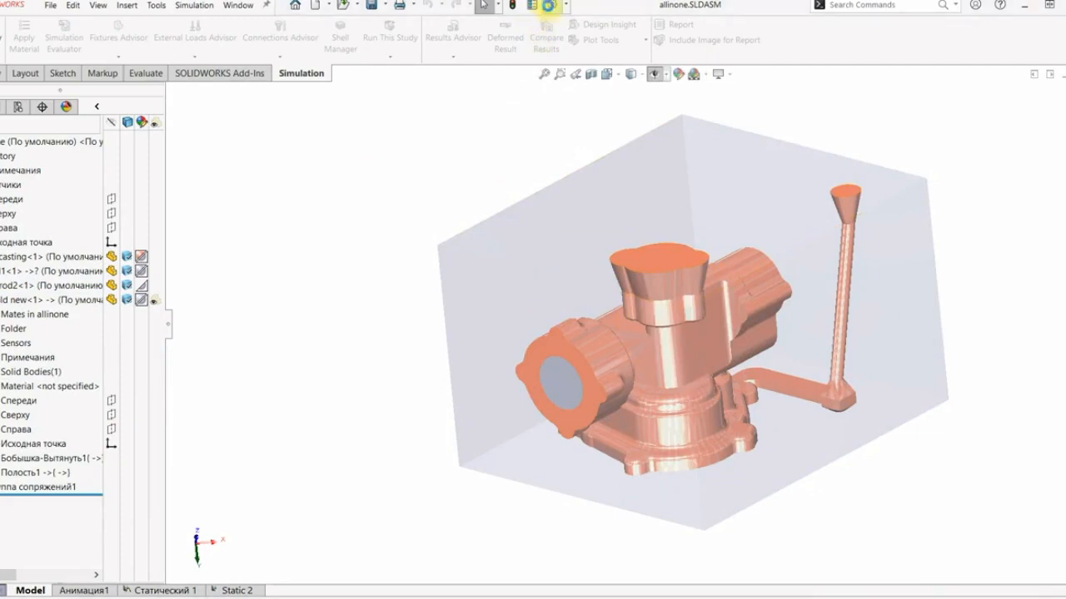
# Step: Set the document's unit system to MKS (meter, kilogram, second)
pyautogui.click(549, 5)
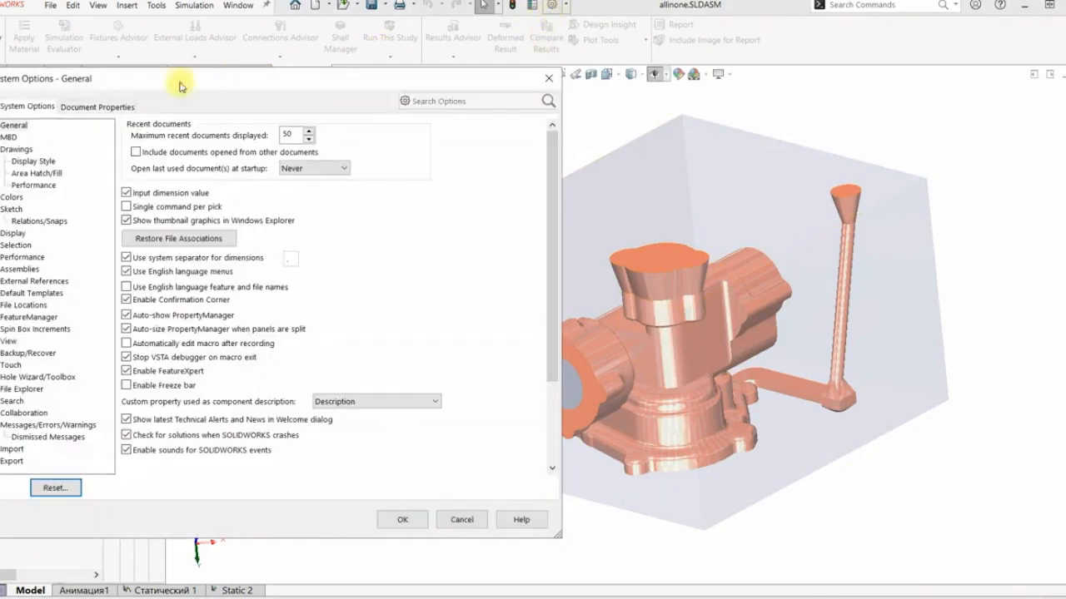
pyautogui.click(100, 105)
pyautogui.click(10, 221)
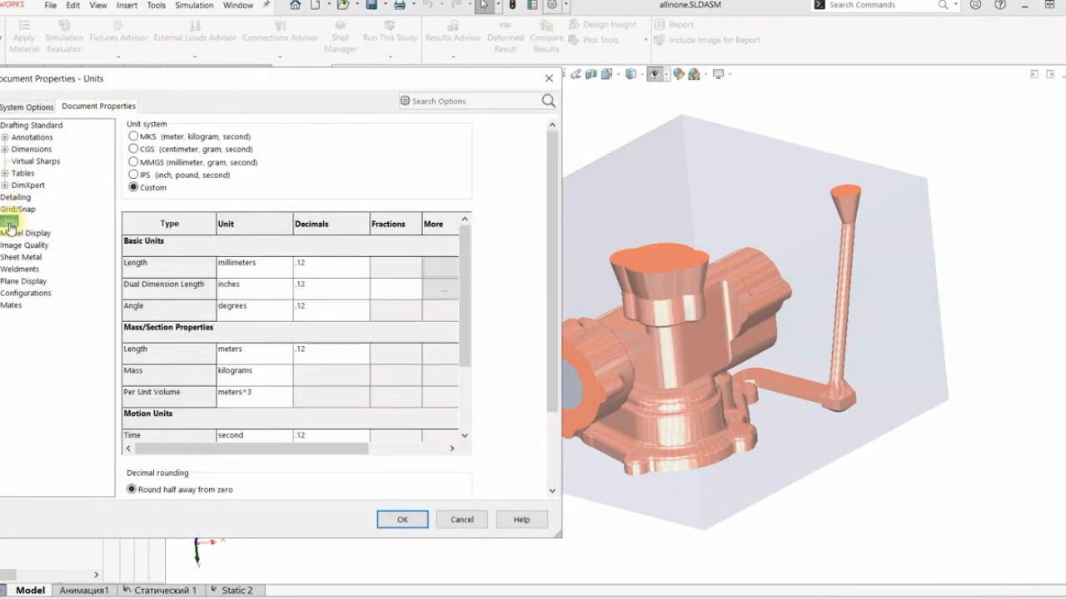
pyautogui.click(170, 137)
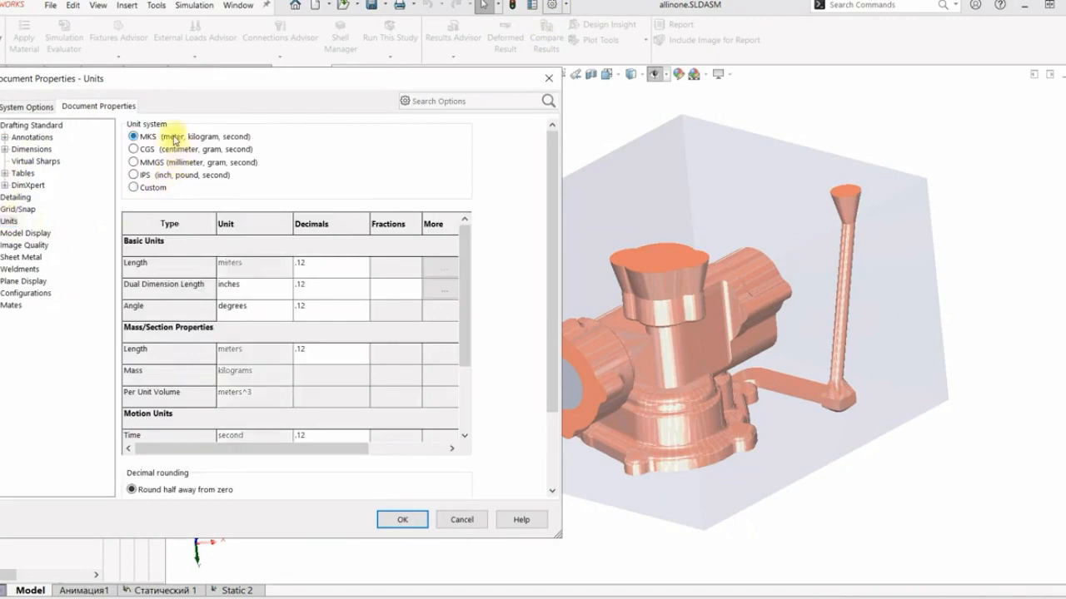
pyautogui.click(403, 519)
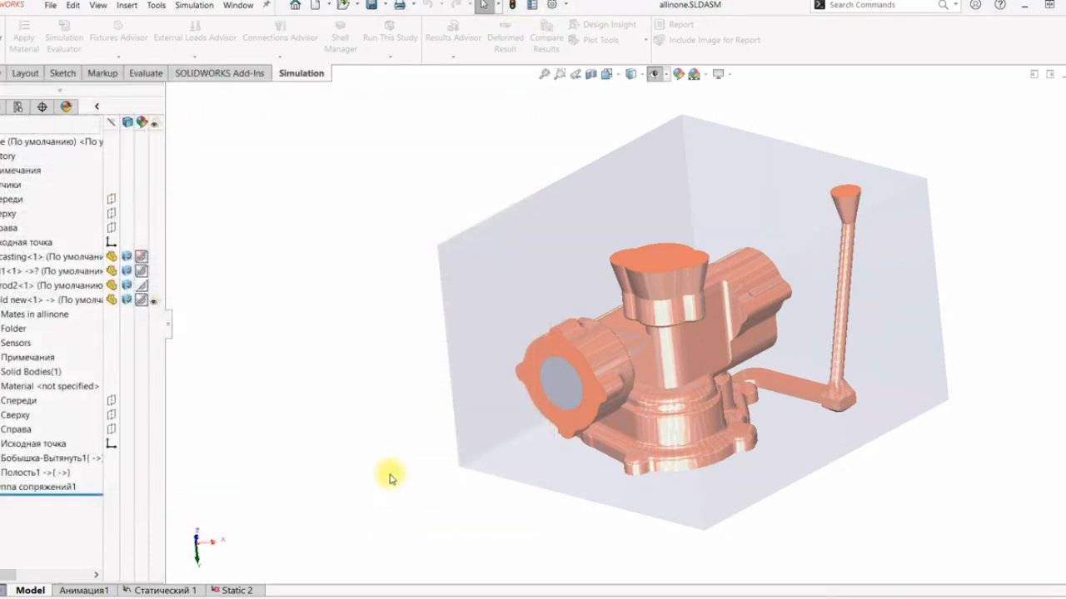
# Step: Create a new static simulation study named Static 3
pyautogui.click(233, 73)
pyautogui.click(291, 74)
pyautogui.click(2, 39)
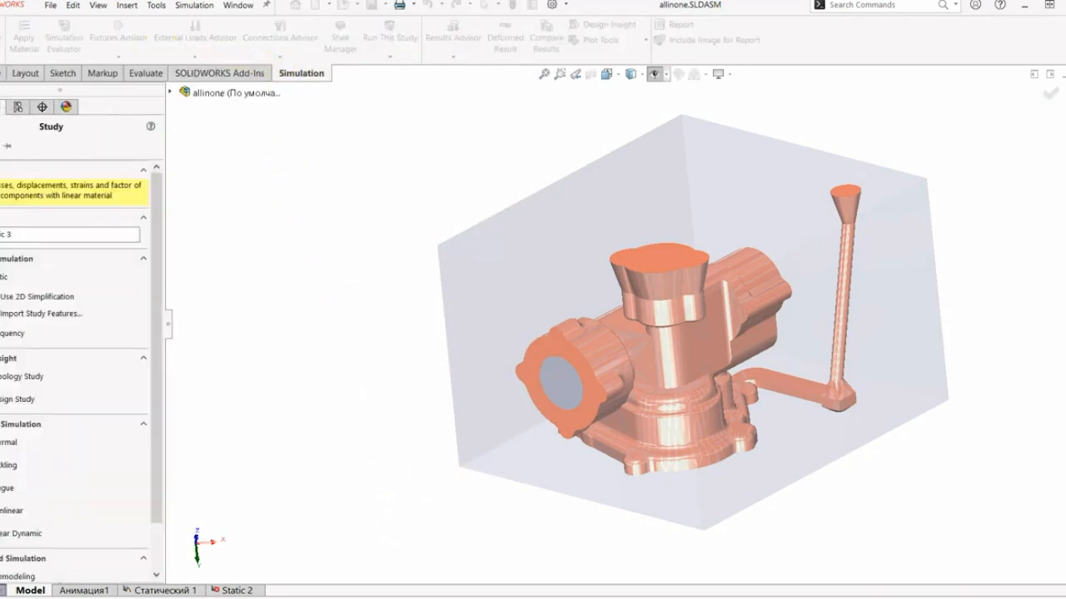
pyautogui.press('Return')
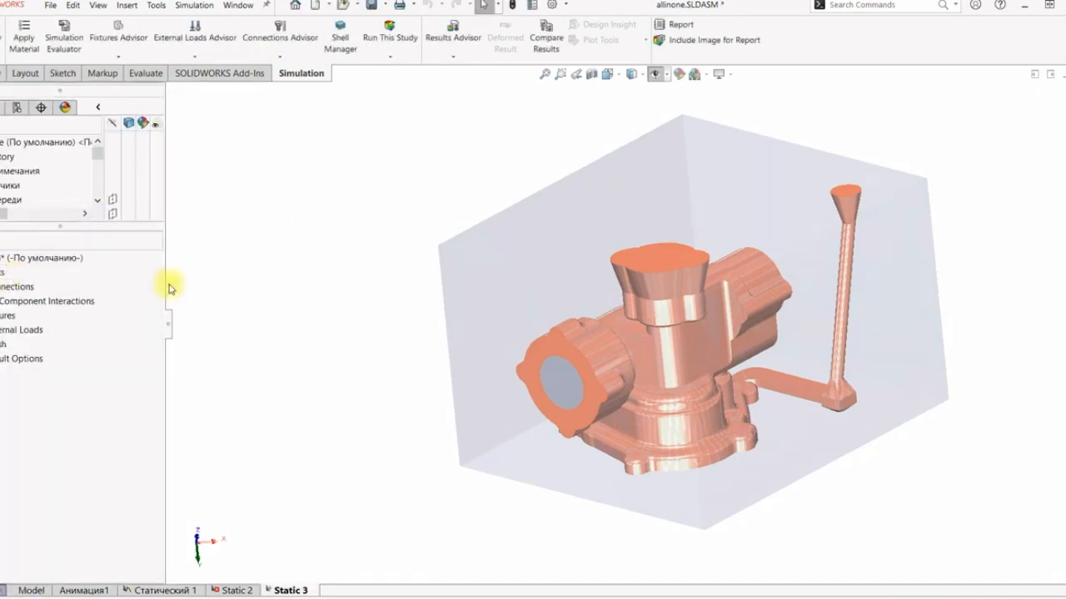
# Step: Edit the global bonded component interaction to enforce common nodes between touching boundaries
pyautogui.click(74, 301)
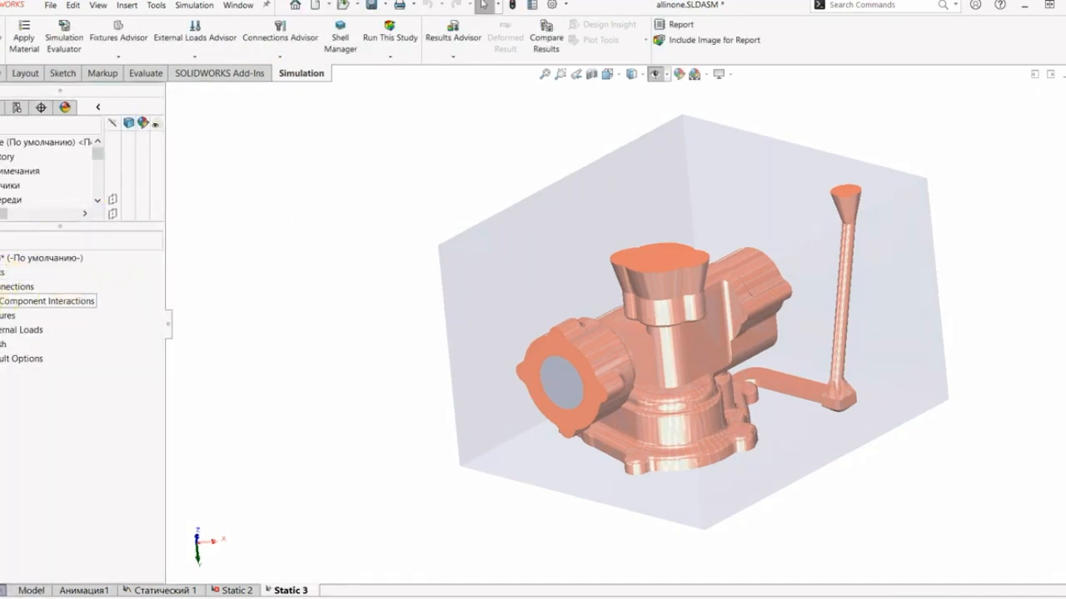
pyautogui.click(1, 300)
pyautogui.click(33, 315)
pyautogui.rightClick(34, 315)
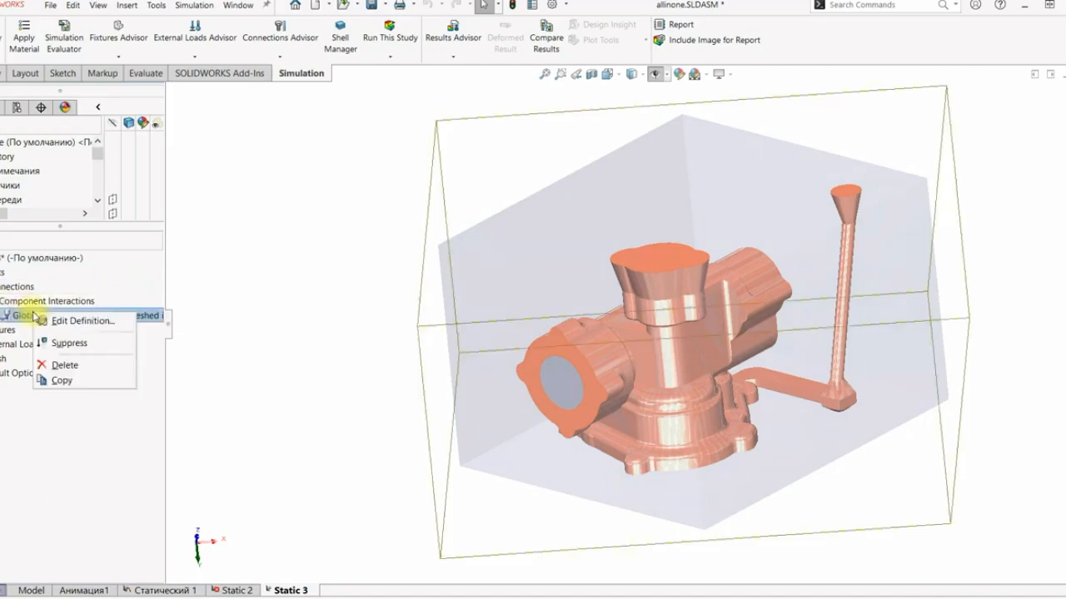
pyautogui.click(79, 321)
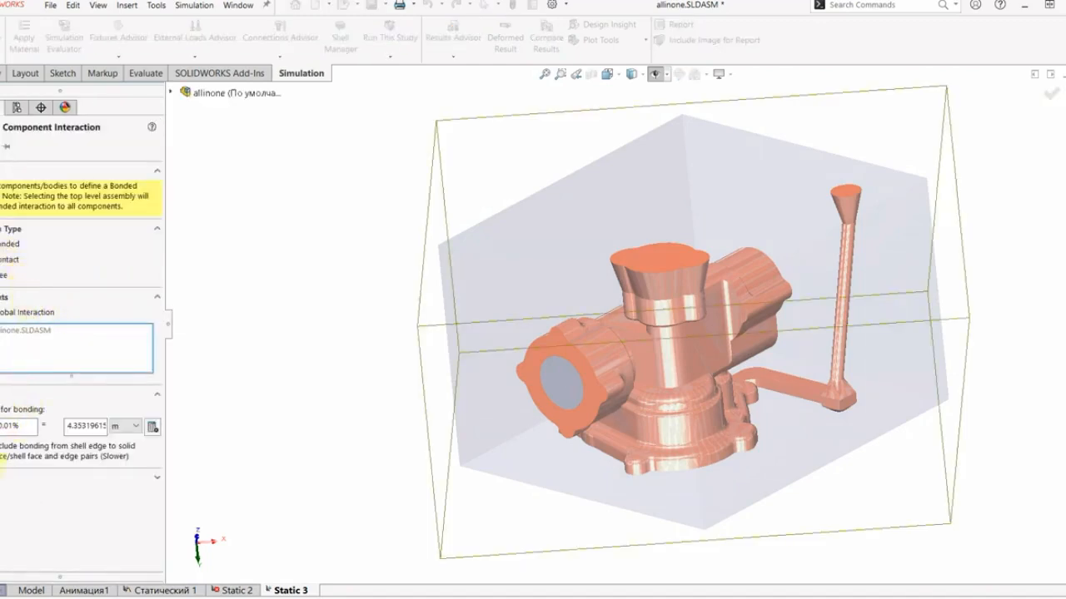
pyautogui.click(3, 479)
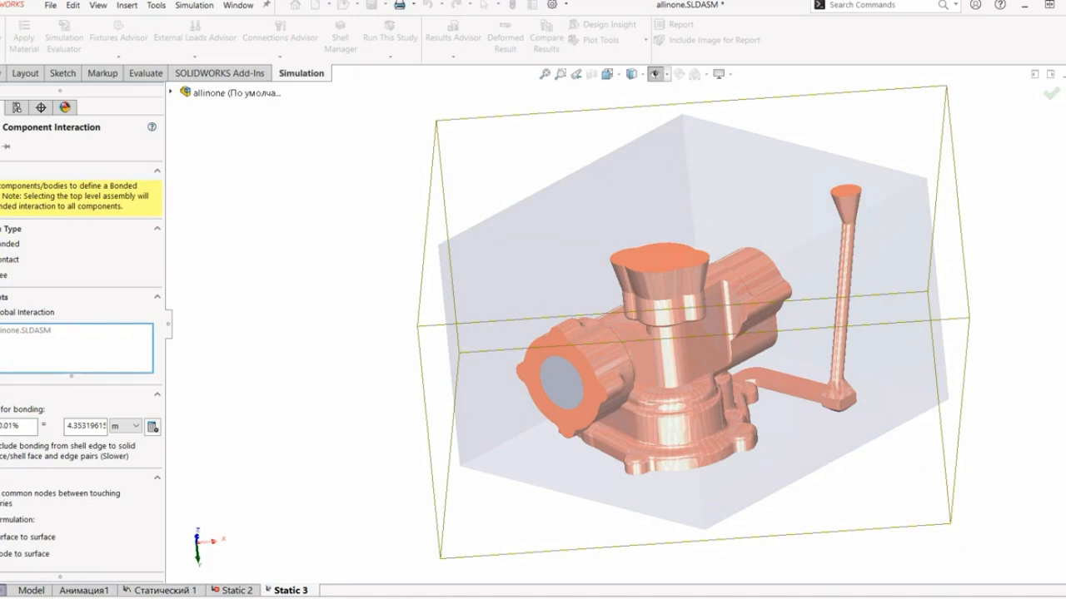
pyautogui.click(0, 147)
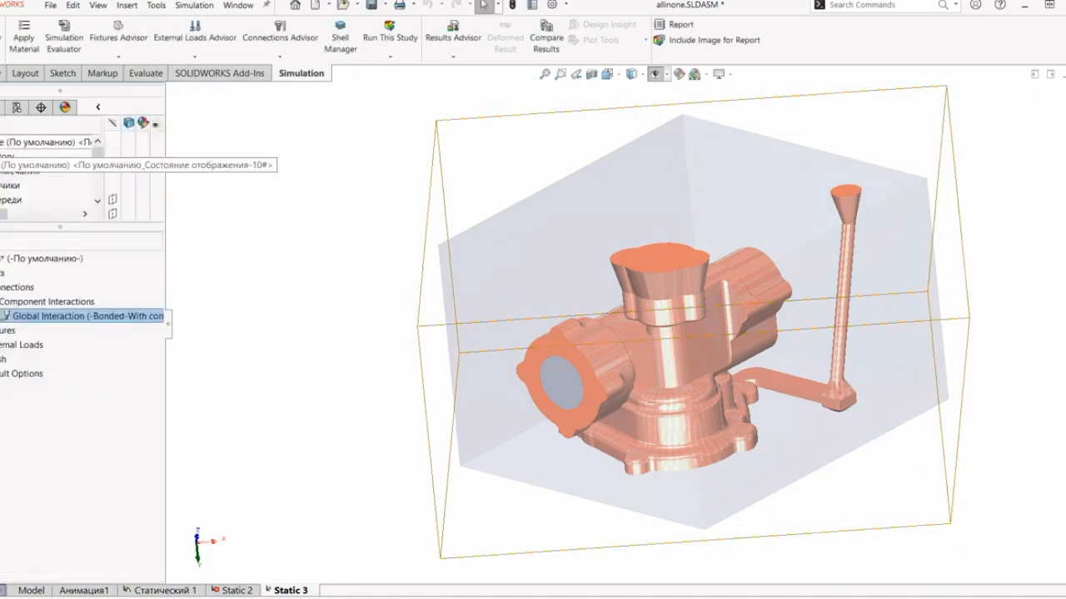
pyautogui.click(199, 317)
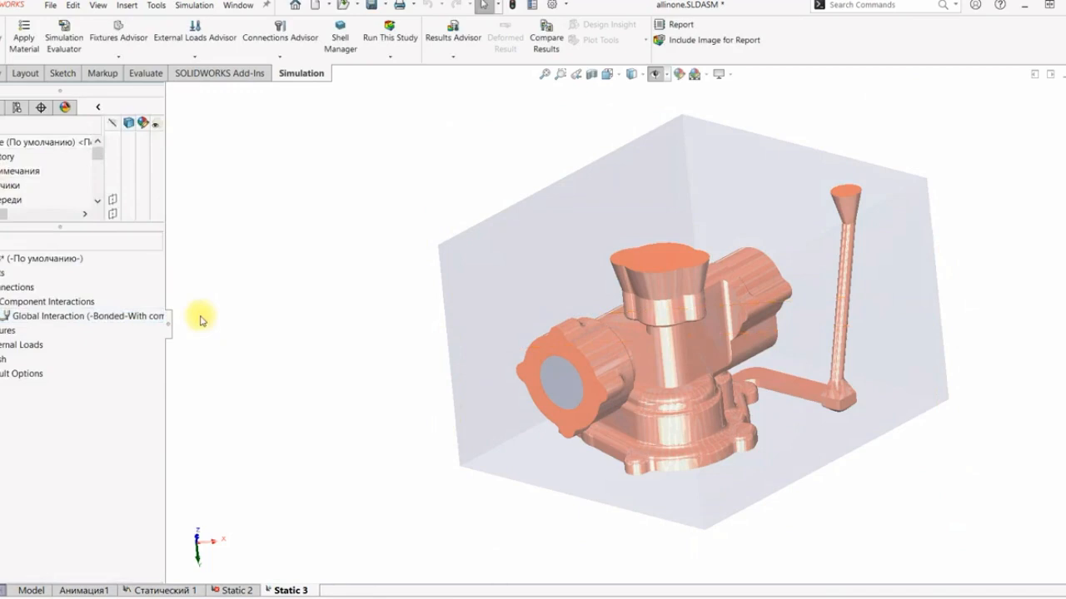
# Step: Apply the favorite material plain carbon steel (Простая углеродистая сталь) to all parts in the study
pyautogui.rightClick(1, 272)
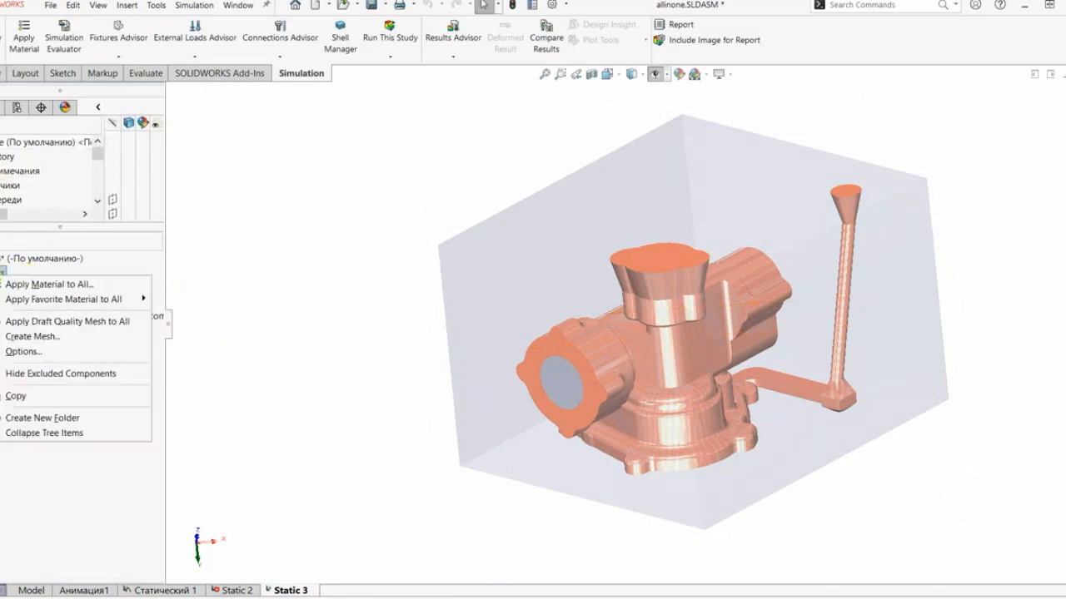
pyautogui.moveTo(83, 299)
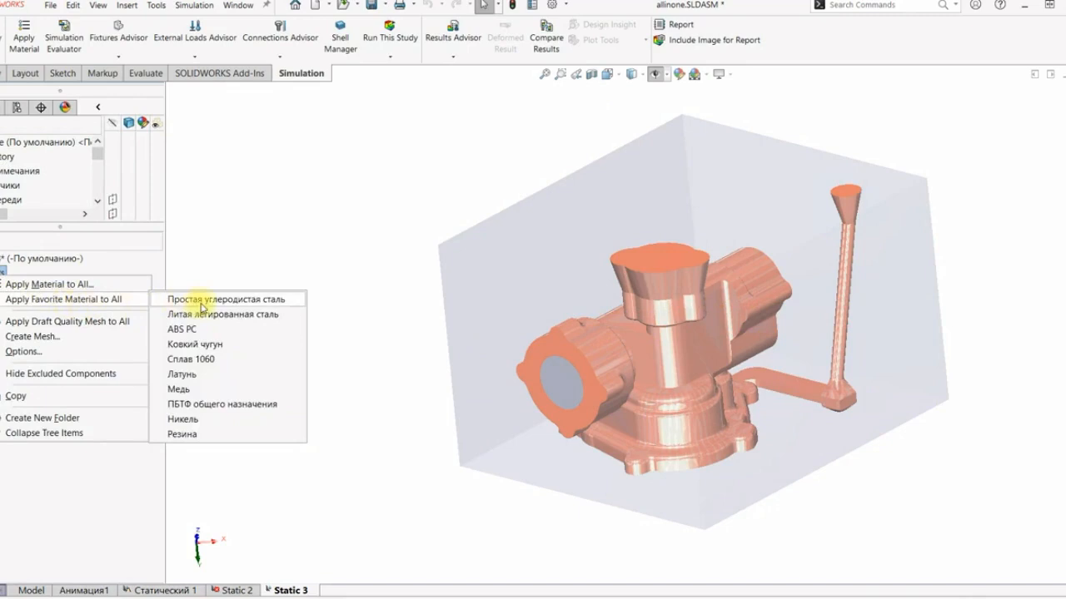
pyautogui.click(202, 301)
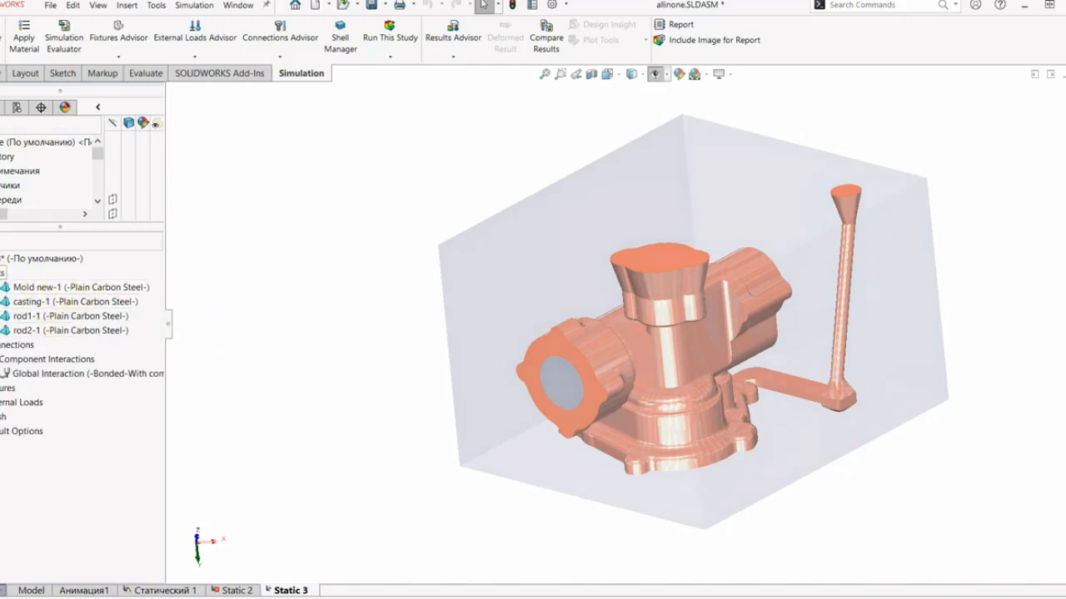
pyautogui.click(0, 273)
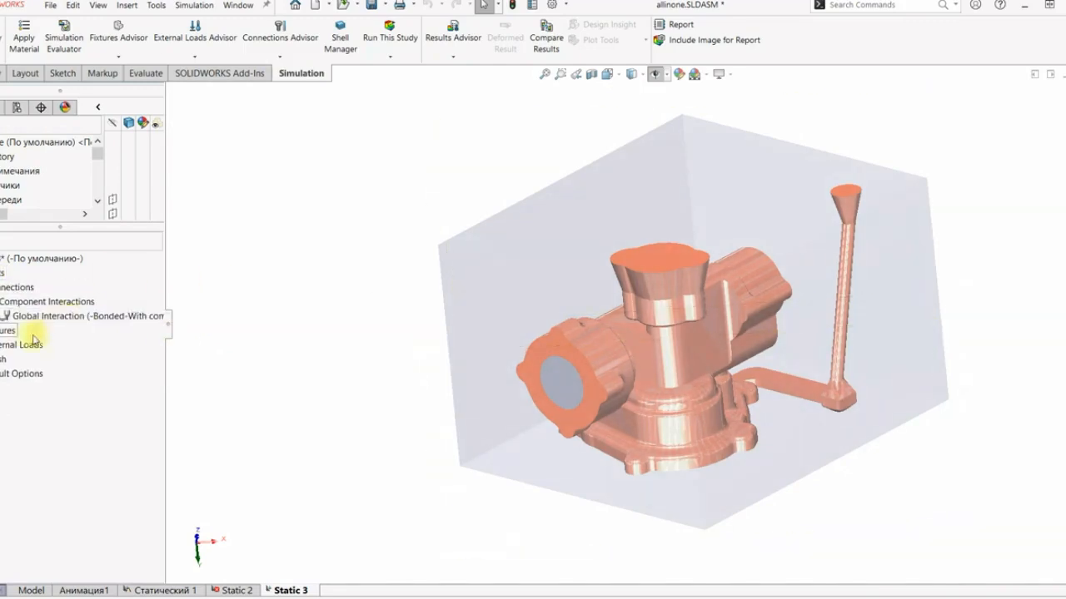
# Step: Start creating the study mesh, switch its parameters to millimetres, and replace the maximum and minimum element sizes for a finer mesh
pyautogui.rightClick(5, 359)
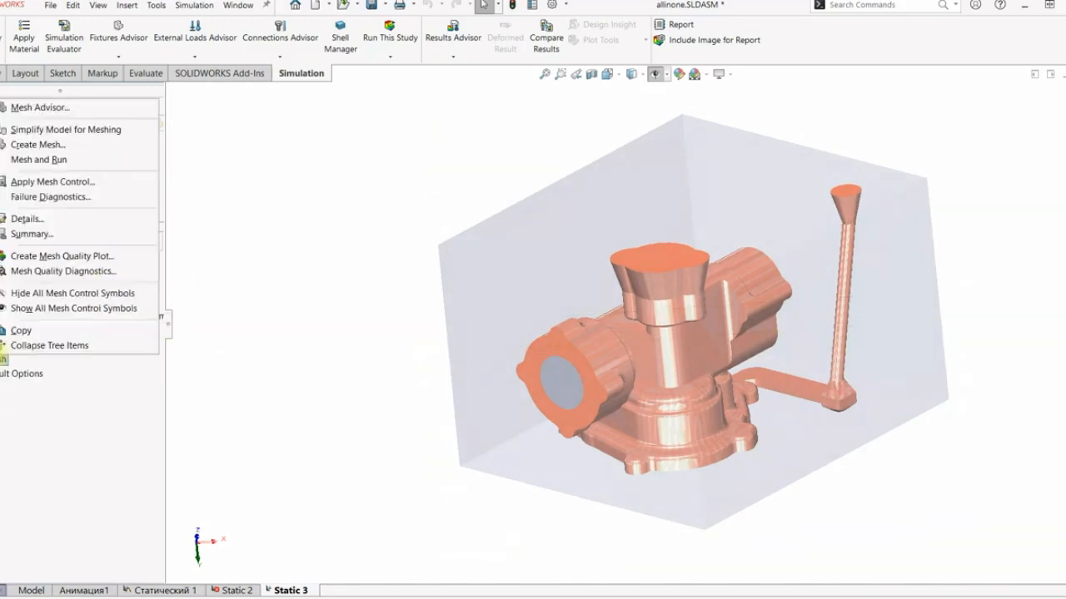
pyautogui.click(92, 147)
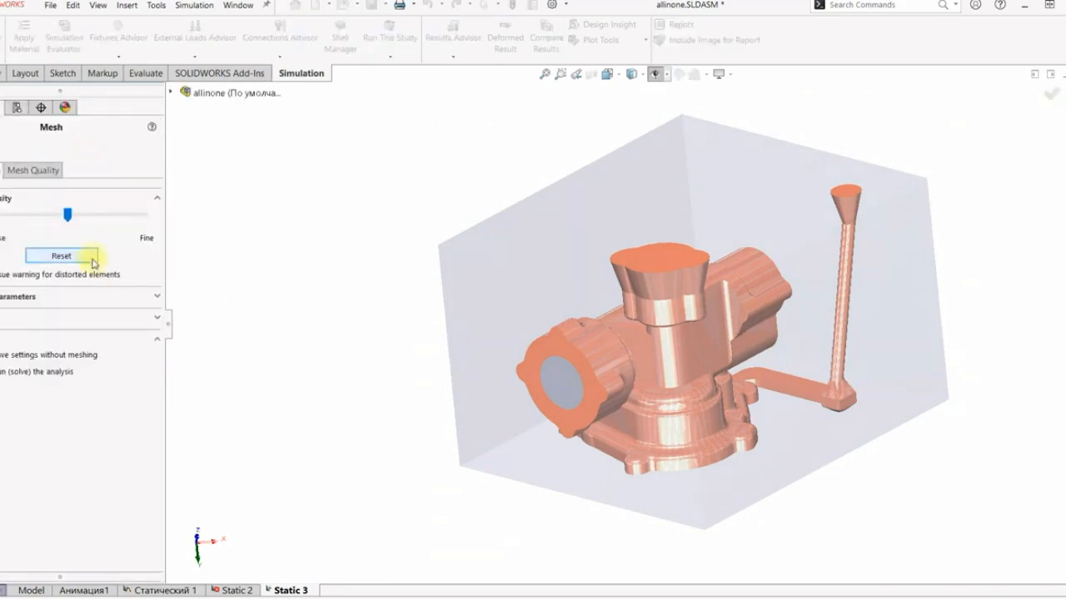
pyautogui.click(101, 298)
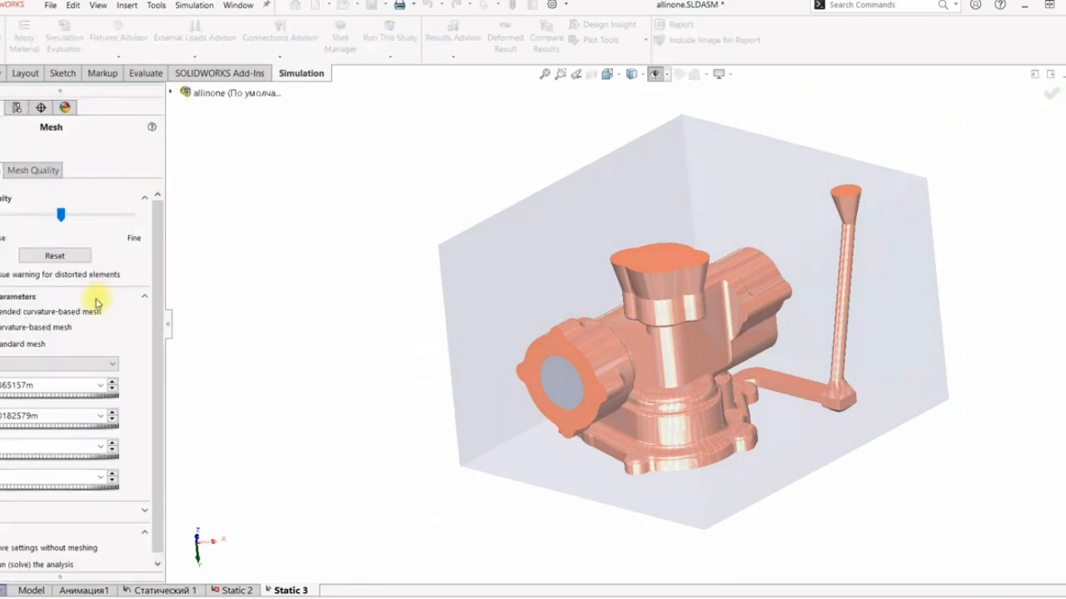
pyautogui.click(43, 365)
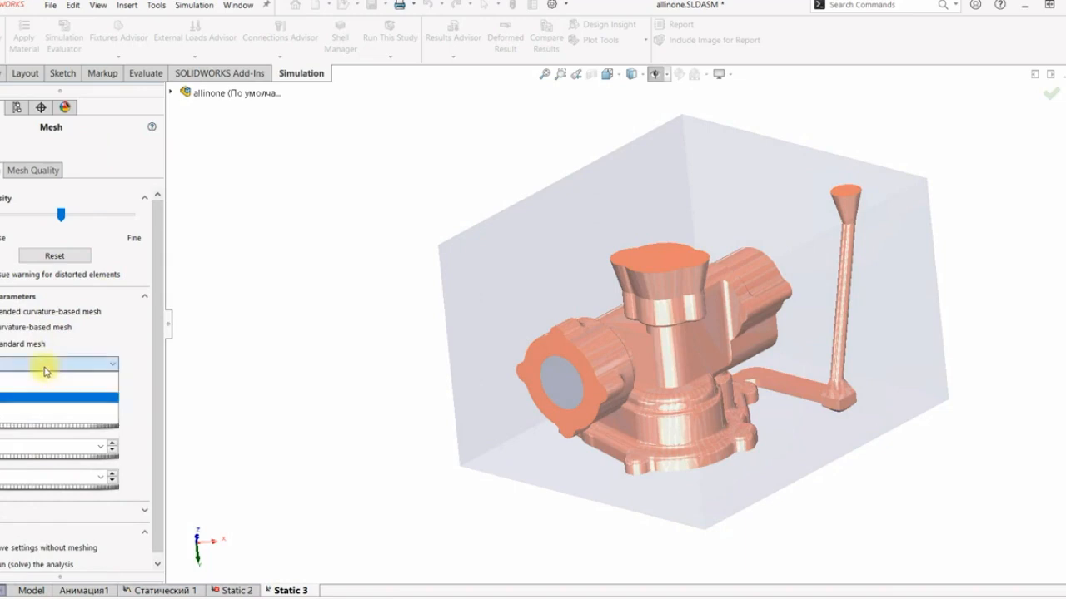
pyautogui.click(46, 379)
pyautogui.doubleClick(54, 384)
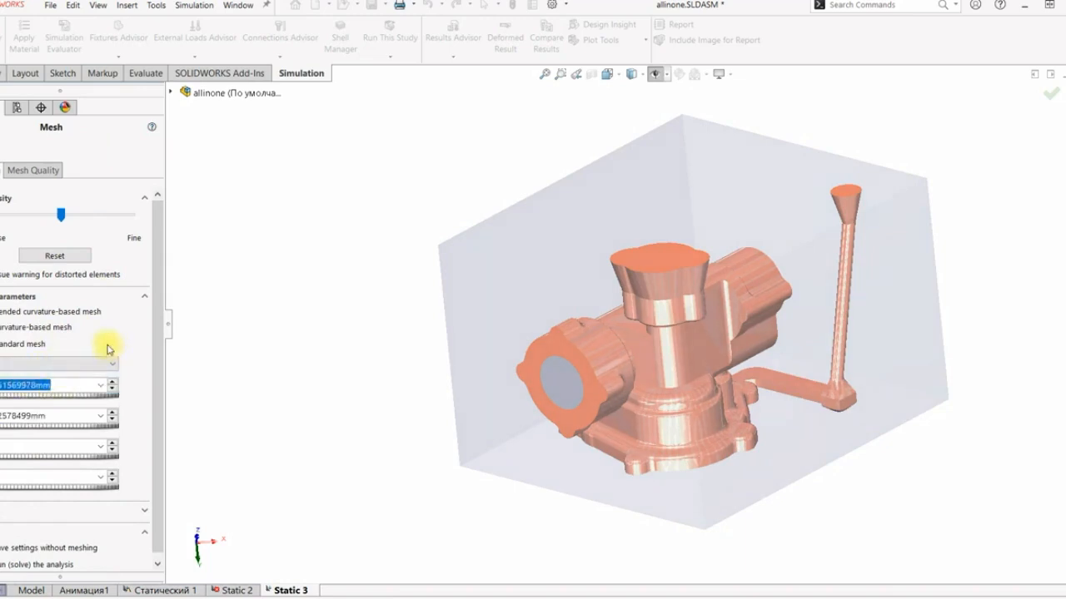
pyautogui.press('Delete')
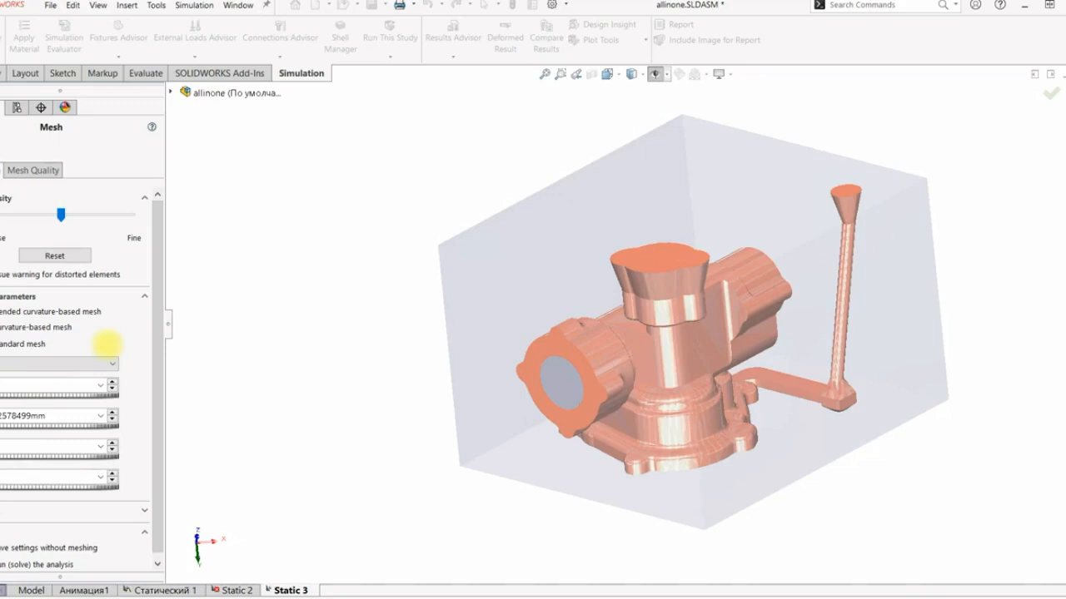
pyautogui.click(64, 416)
pyautogui.moveTo(38, 415); pyautogui.dragTo(0, 415)
pyautogui.press('BackSpace')
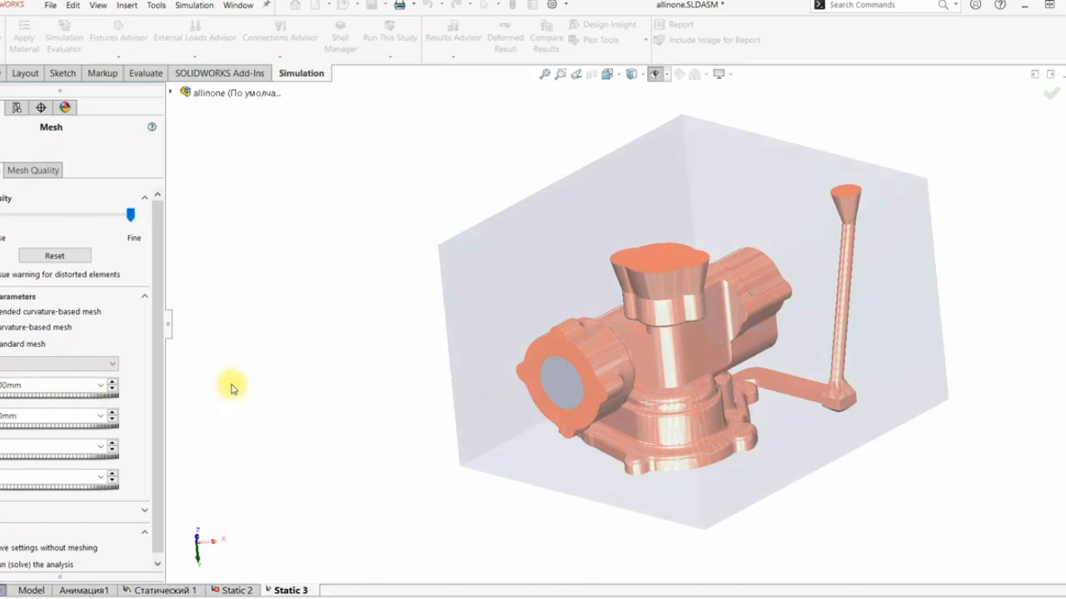
# Step: Assign all components to draft quality in the mesh quality settings and generate the mesh
pyautogui.click(14, 173)
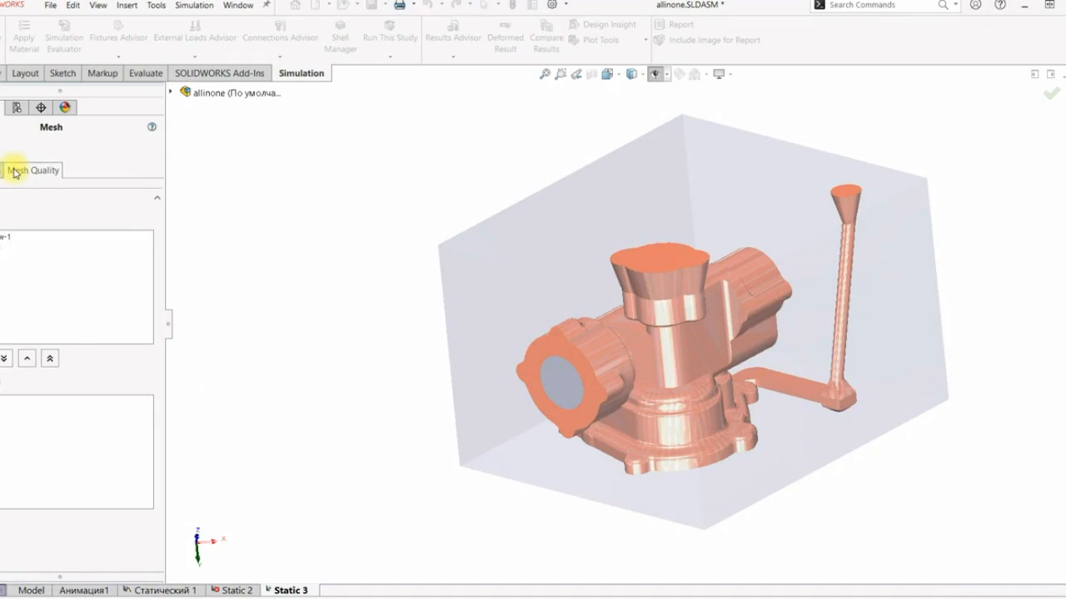
pyautogui.click(4, 237)
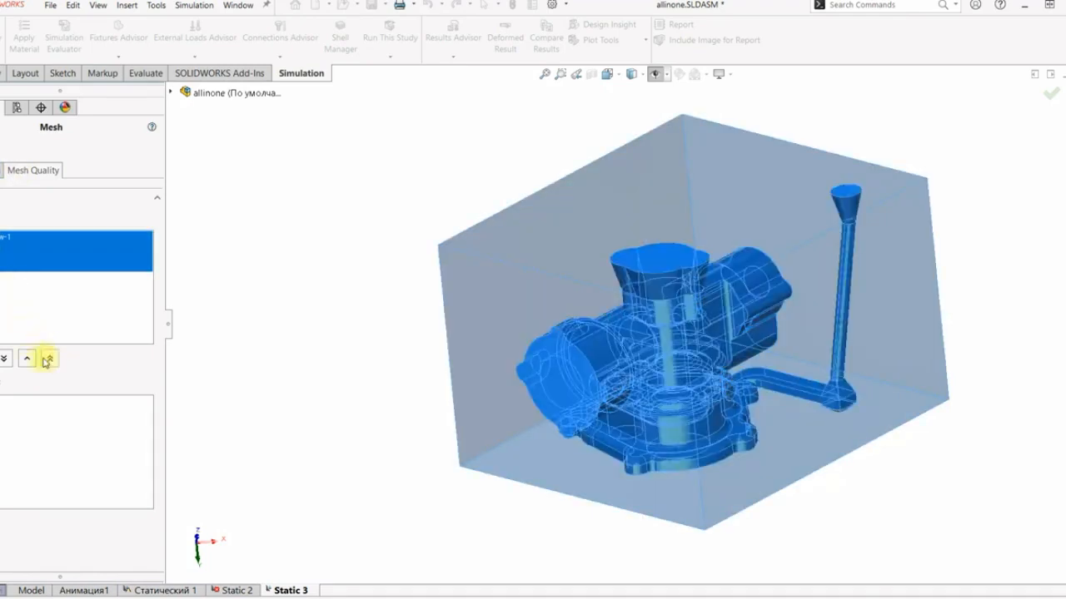
pyautogui.click(3, 359)
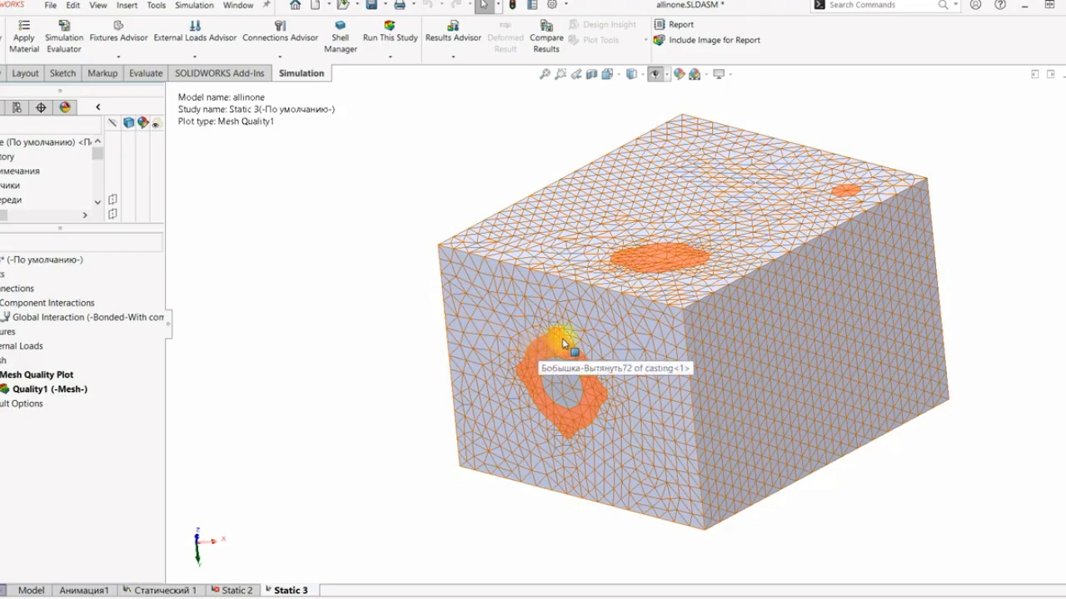
# Step: Examine the mesh where the mold face meets the casting flange and its round rod, then view the whole meshed block
pyautogui.scroll(-6, 556, 345)
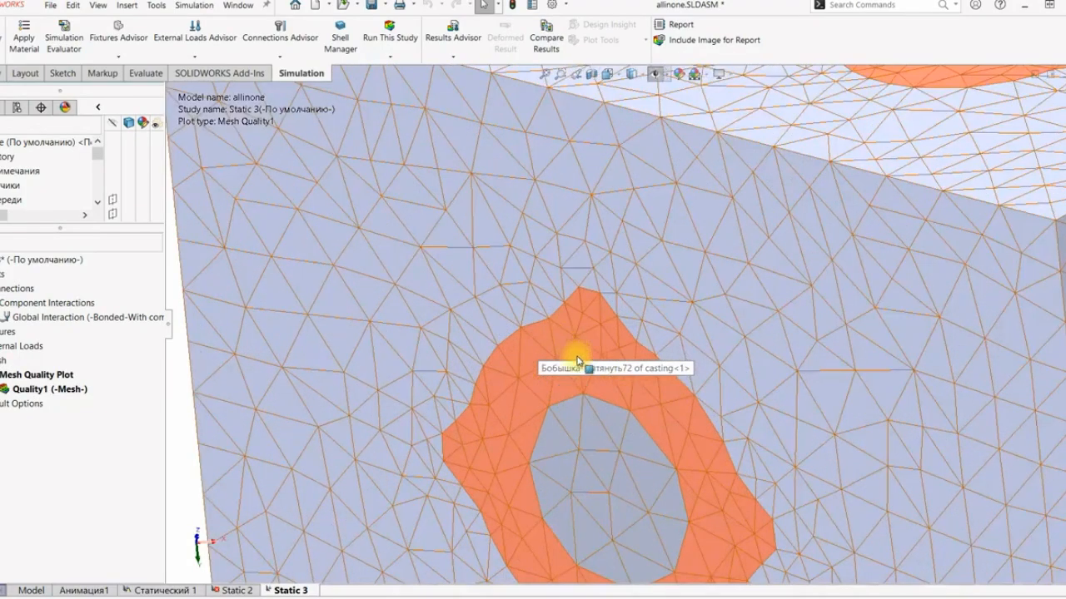
pyautogui.moveTo(513, 366); pyautogui.dragTo(573, 349, button='middle')
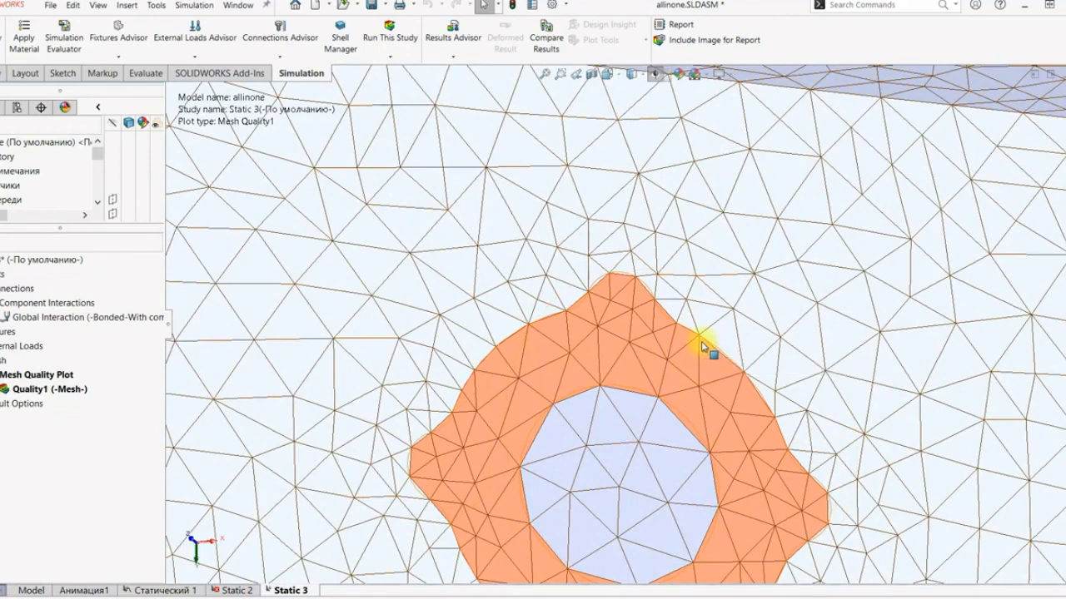
pyautogui.hotkey('ctrl', '7')
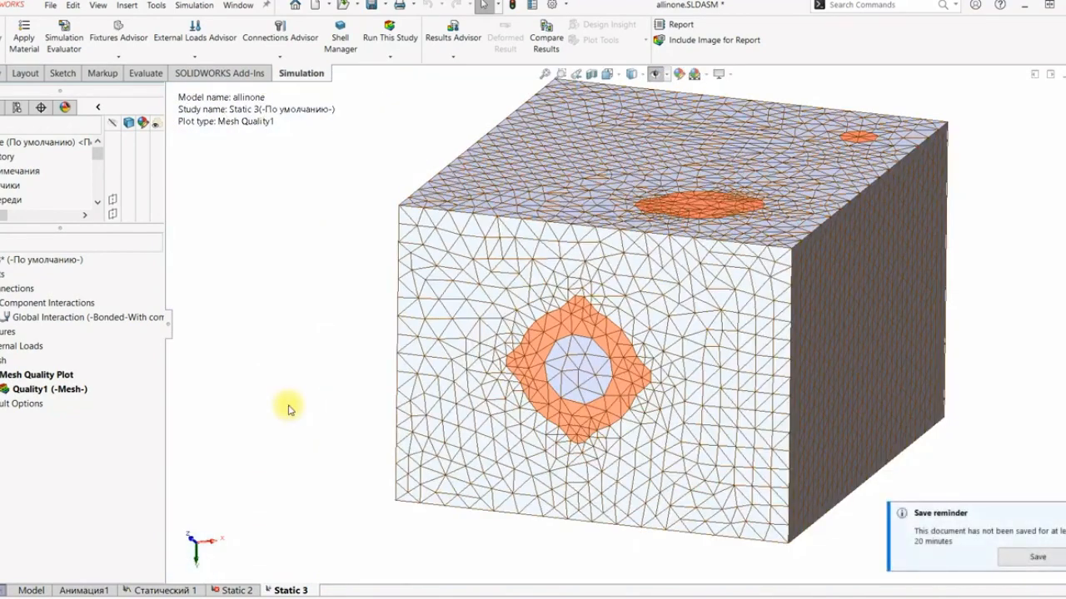
# Step: Export the Static 3 study as an IDEAS Universal file named allinone-Static 3.unv in the all in one folder
pyautogui.rightClick(20, 259)
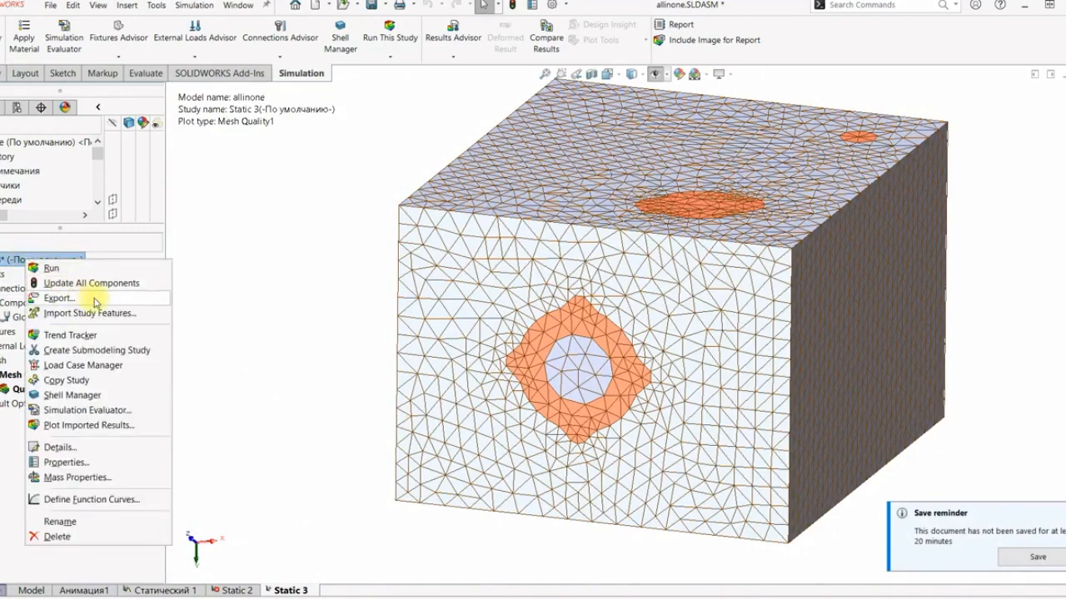
pyautogui.click(58, 298)
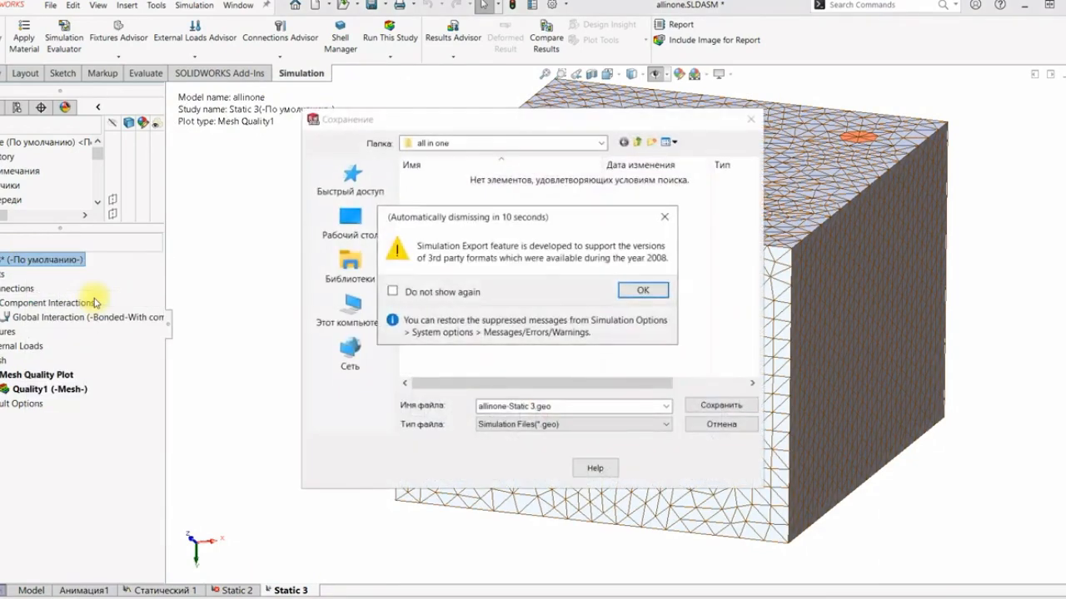
pyautogui.click(636, 291)
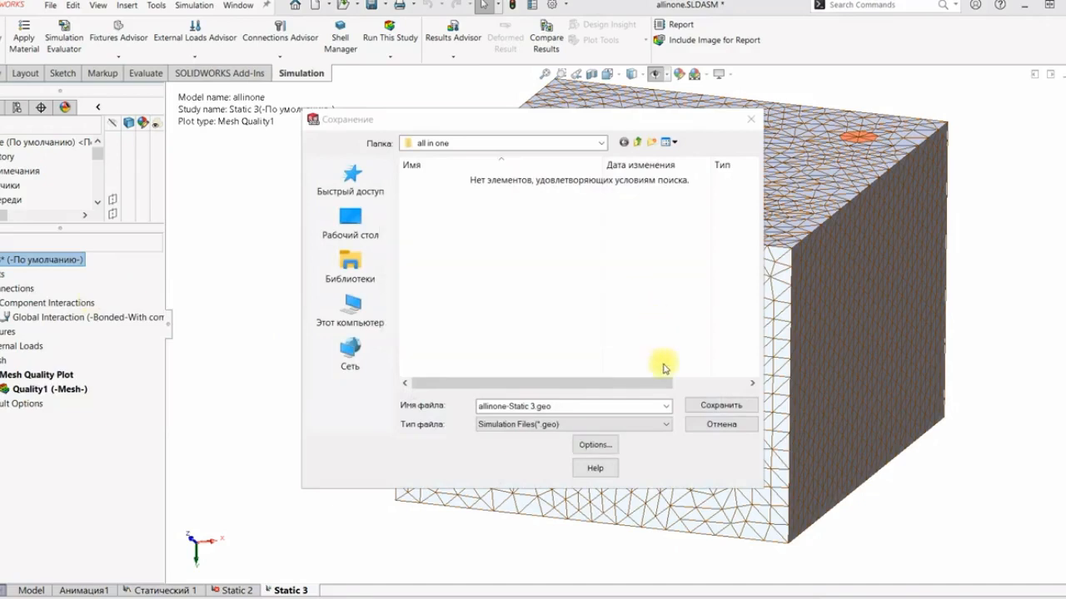
pyautogui.click(667, 426)
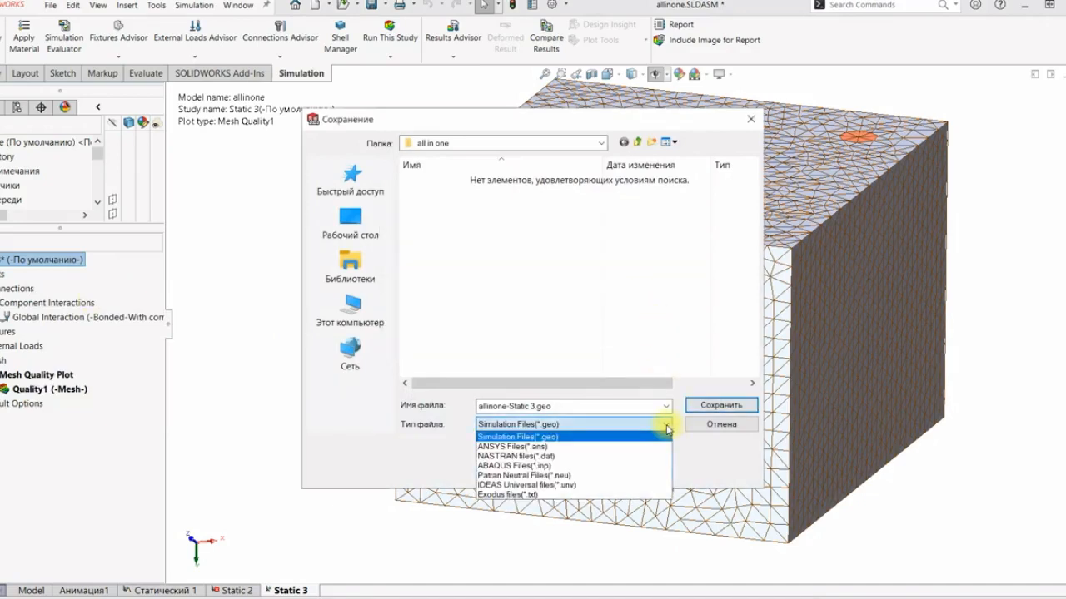
pyautogui.click(647, 485)
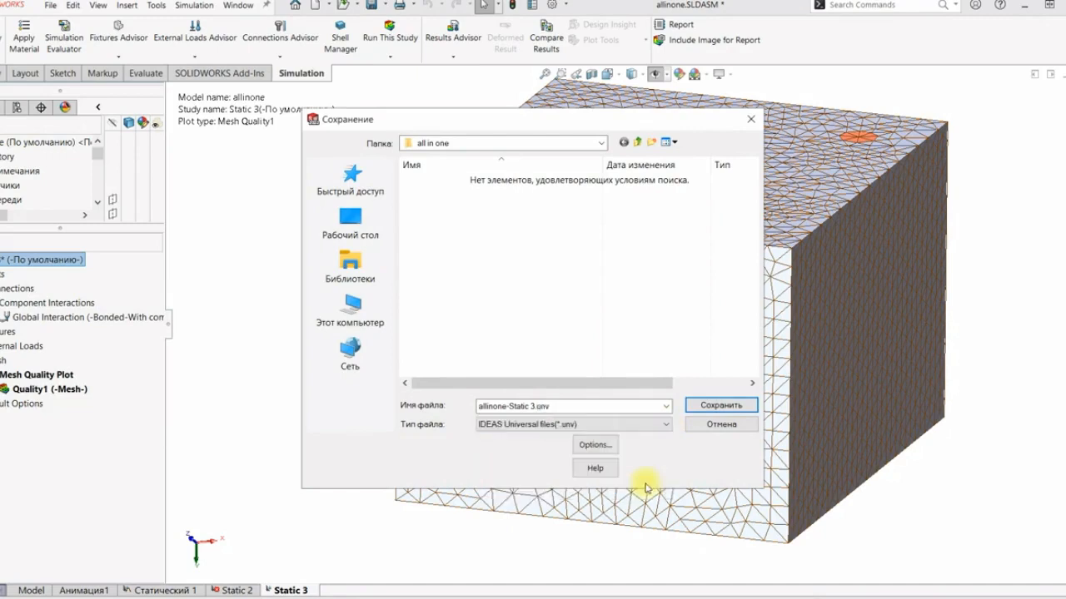
pyautogui.click(712, 408)
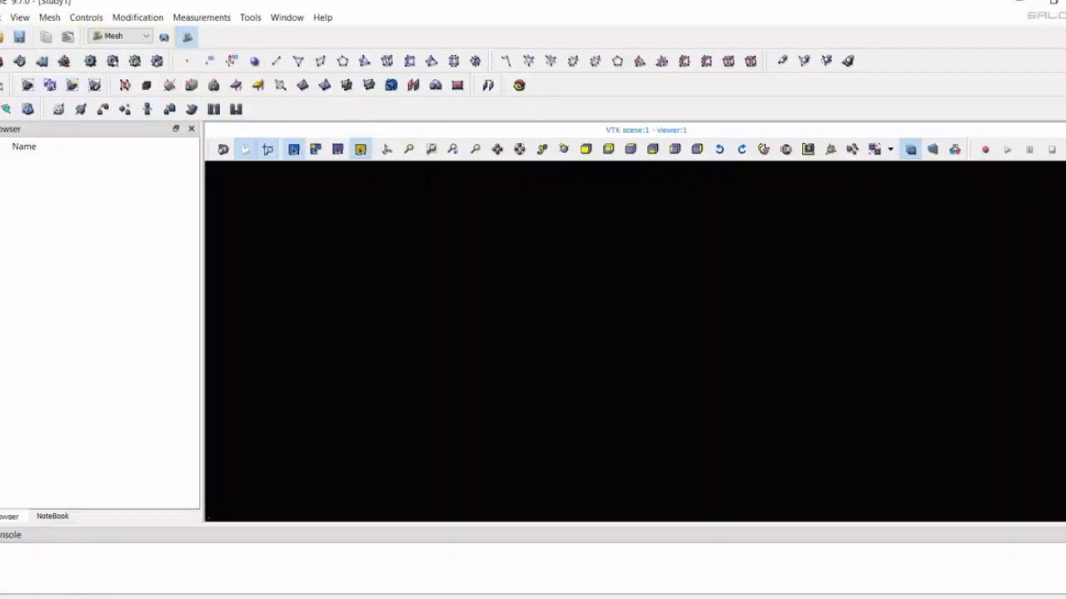
# Step: Switch to SALOME and import the UNV mesh file allinone-Static 3.UNV from the all in one folder
pyautogui.click(3, 17)
pyautogui.moveTo(18, 172)
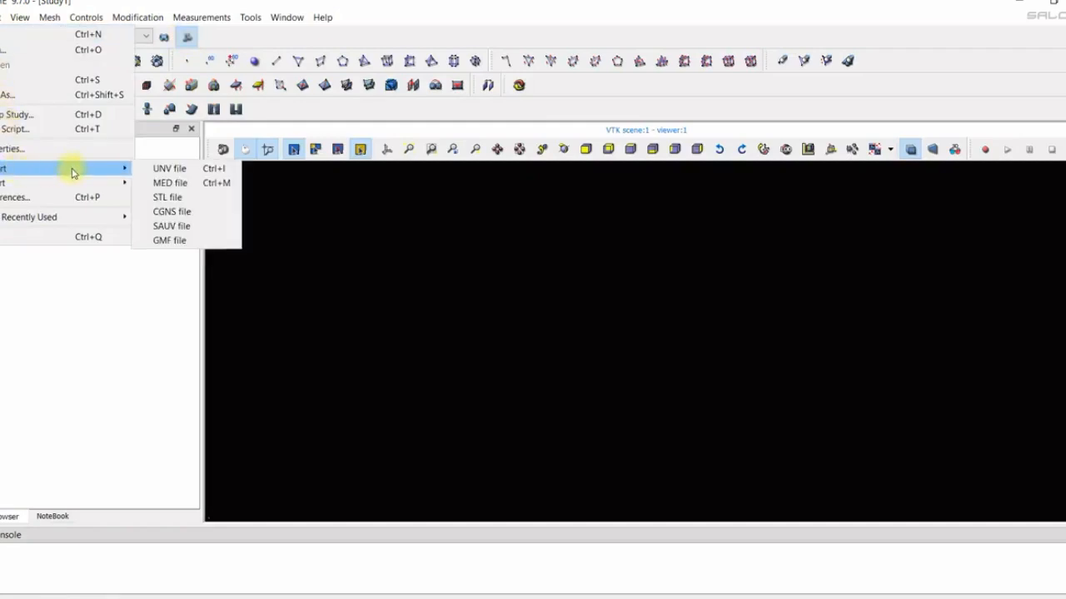
pyautogui.click(202, 171)
pyautogui.doubleClick(457, 216)
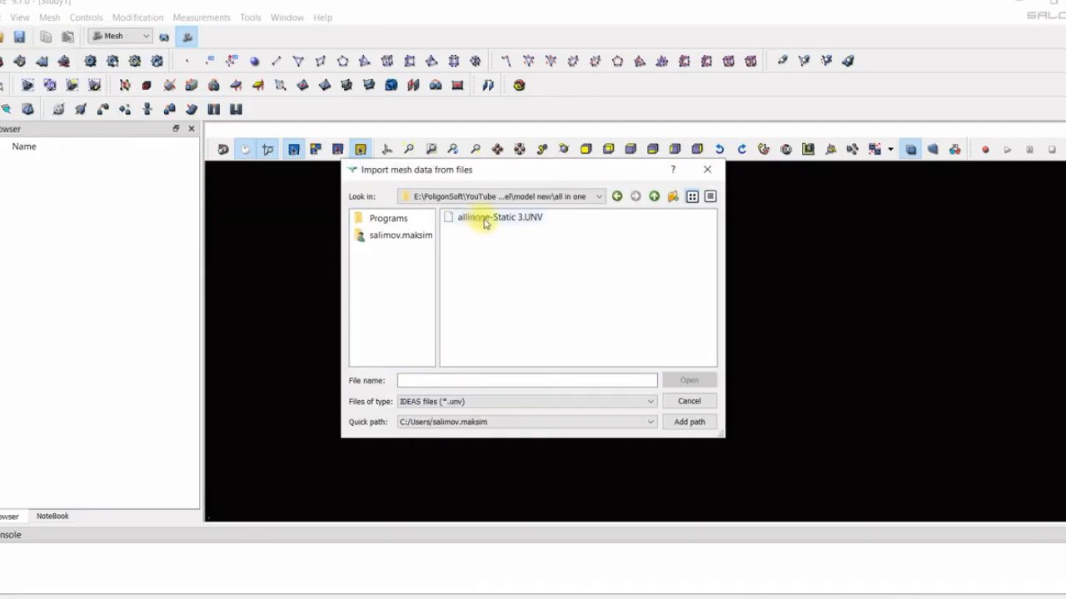
pyautogui.click(491, 216)
pyautogui.click(684, 380)
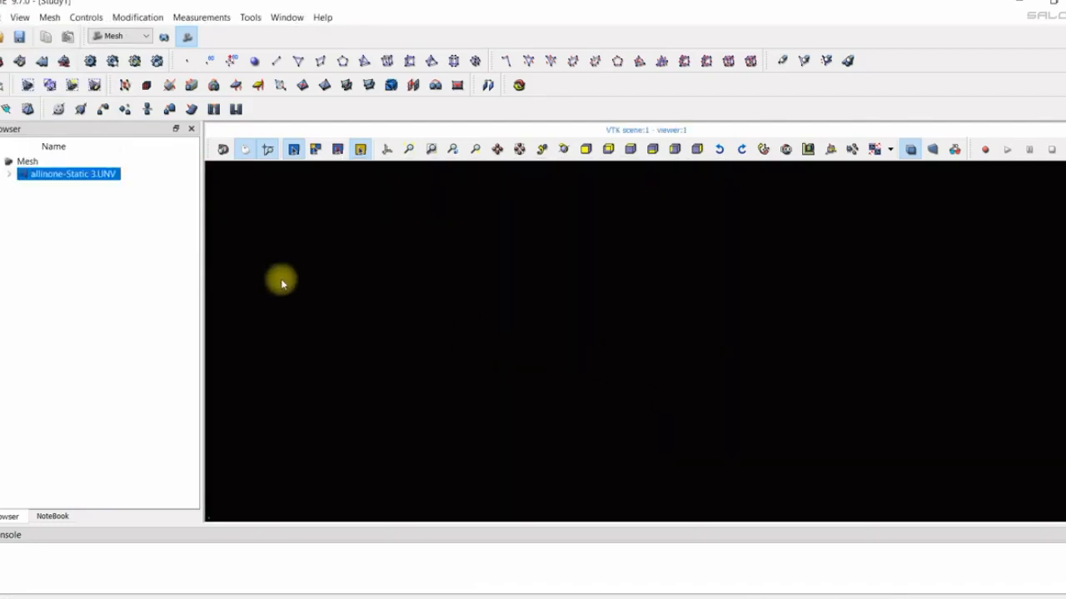
# Step: Compute the imported allinone-Static 3.UNV mesh to display it in the viewer, and dismiss the computation report
pyautogui.click(60, 198)
pyautogui.click(53, 177)
pyautogui.click(91, 61)
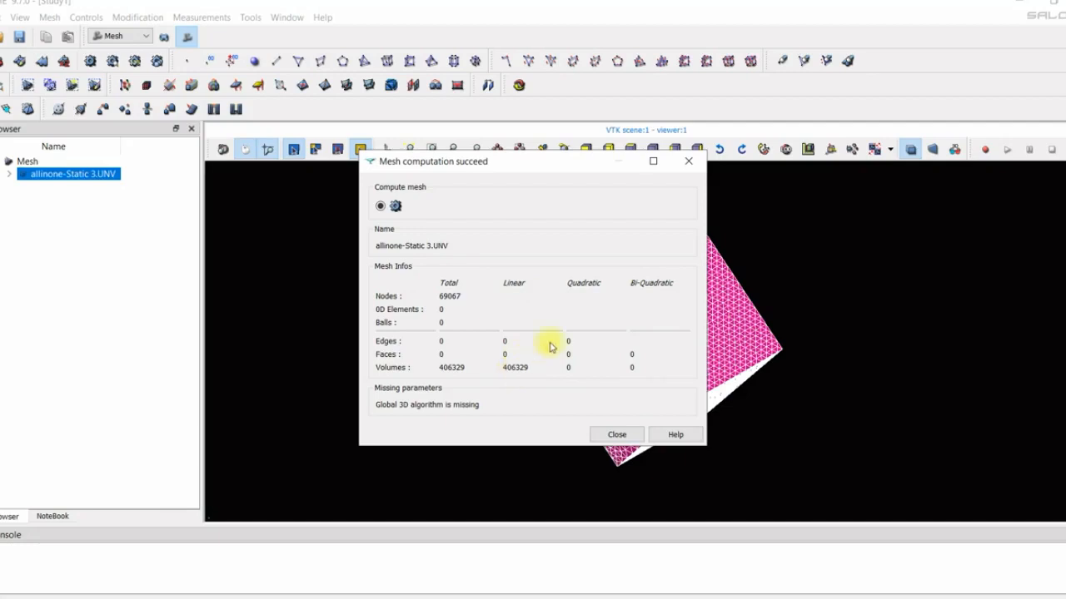
pyautogui.click(616, 435)
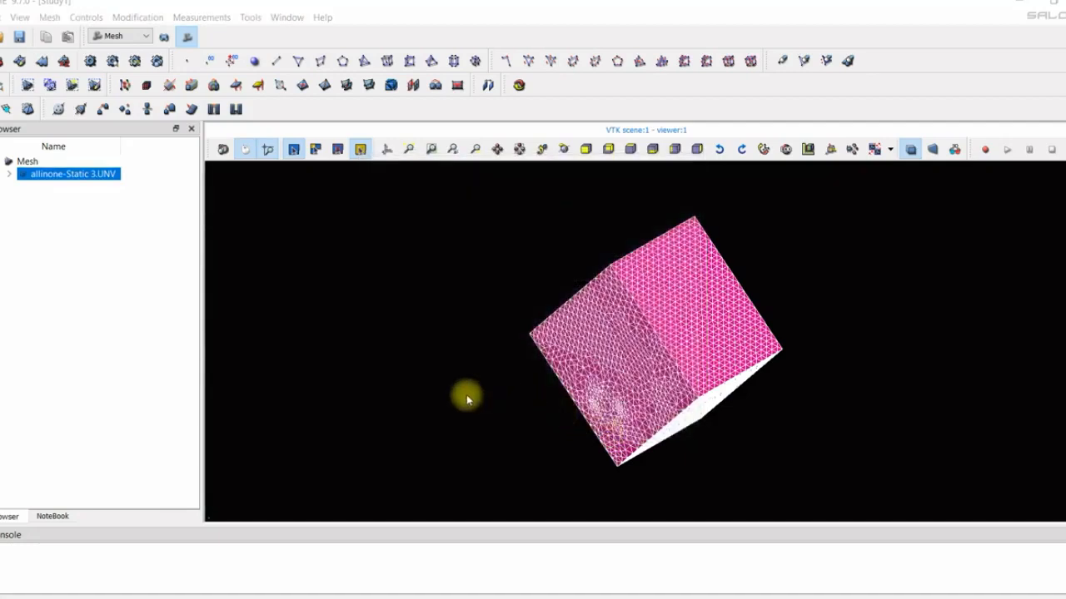
# Step: Check the linear and quadratic conversion options for the imported mesh without applying a conversion
pyautogui.rightClick(62, 181)
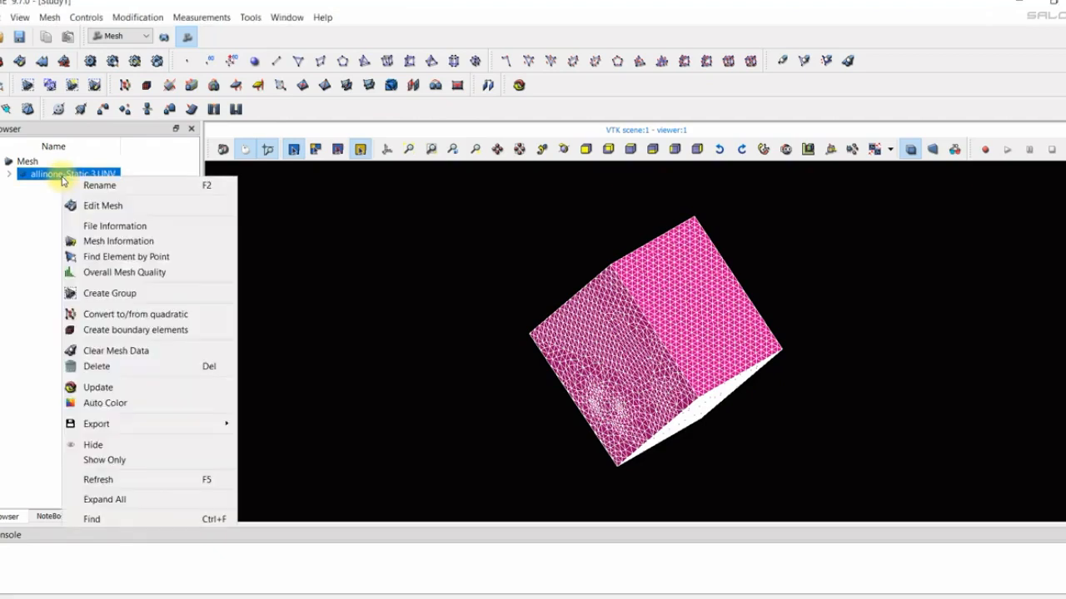
pyautogui.click(137, 315)
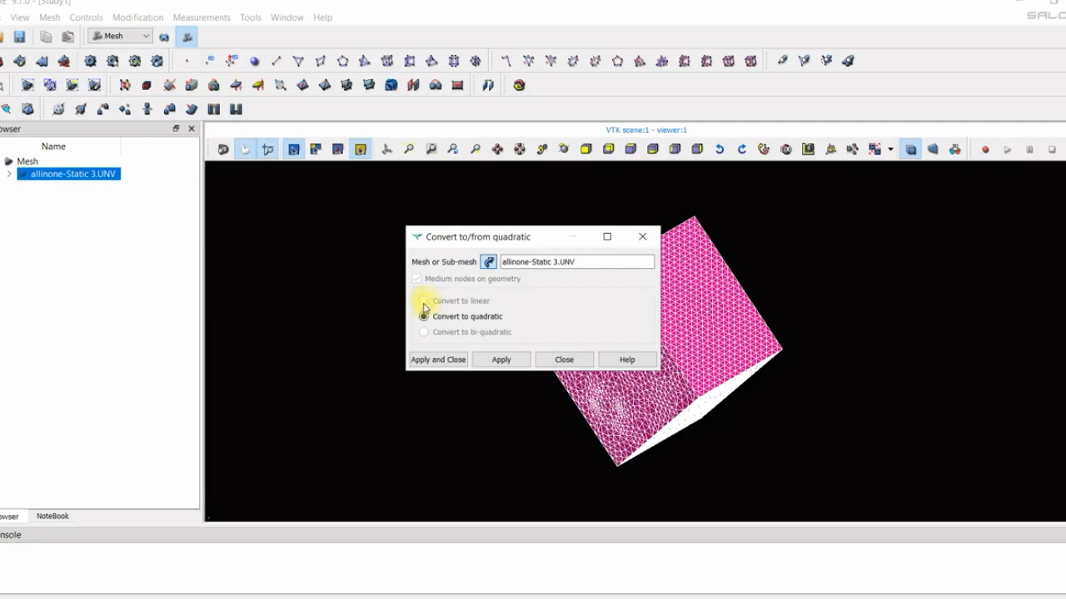
pyautogui.click(565, 360)
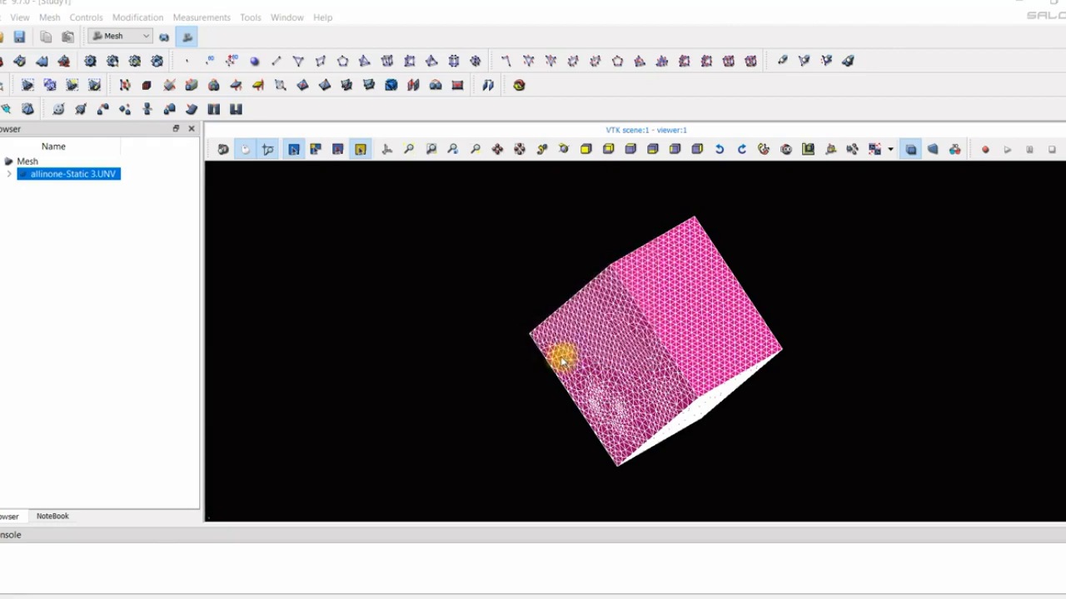
# Step: Export the allinone-Static 3 mesh as a MED file to the all in one folder
pyautogui.rightClick(61, 176)
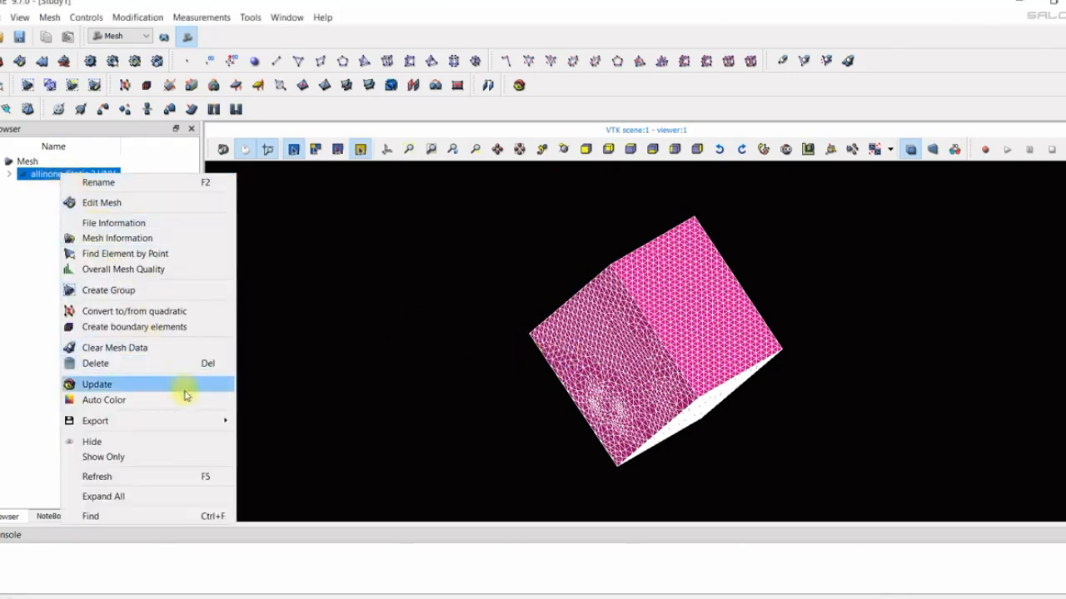
pyautogui.moveTo(200, 419)
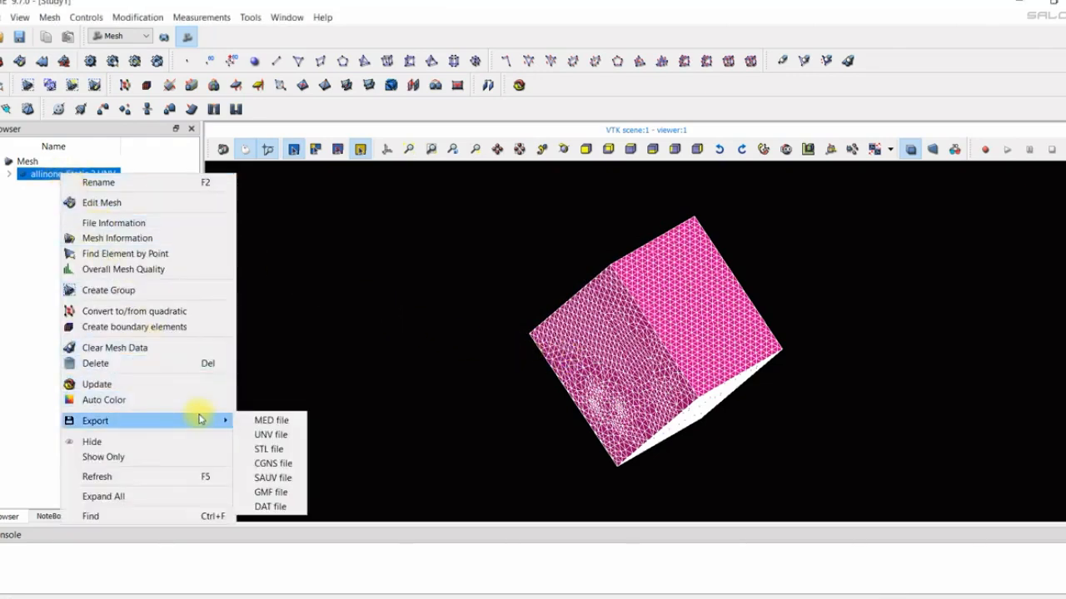
pyautogui.click(289, 423)
pyautogui.click(688, 342)
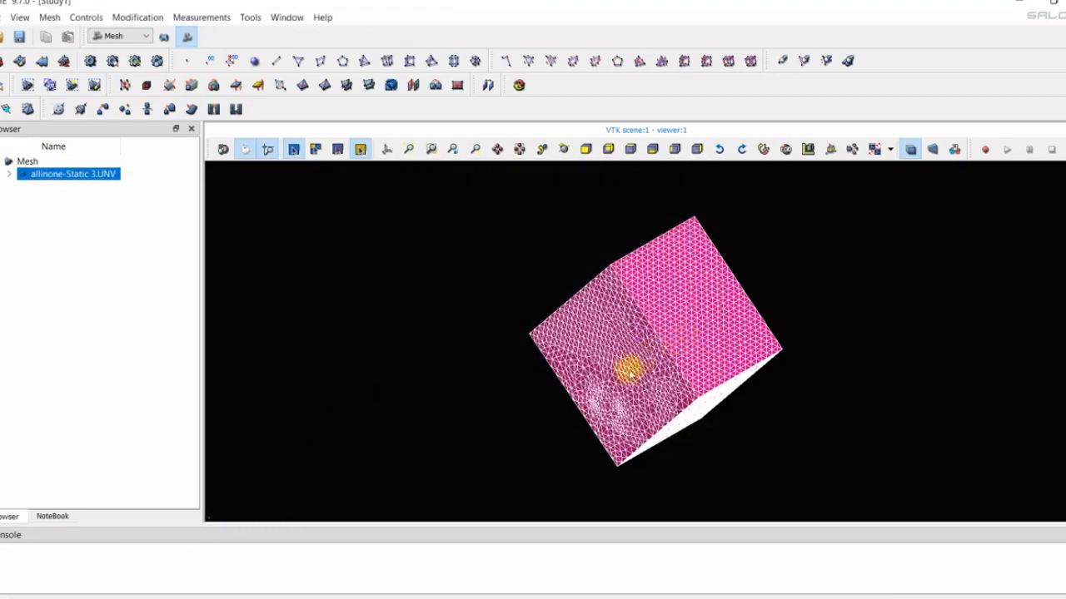
# Step: Switch to PoligonSoft and start opening a geometry with file type Salome and units in meters
pyautogui.click(395, 592)
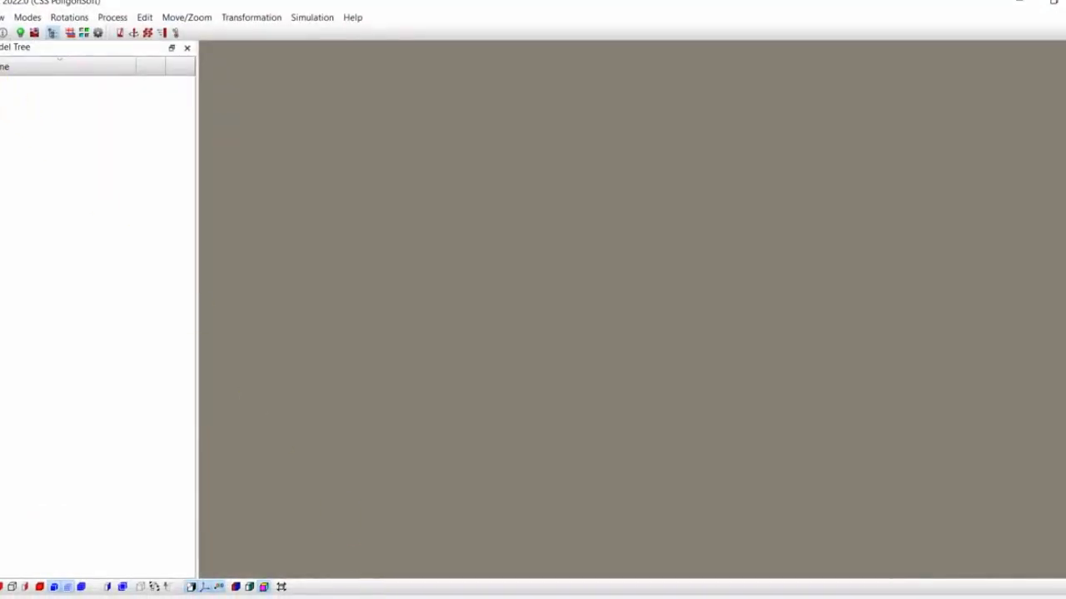
pyautogui.click(2, 16)
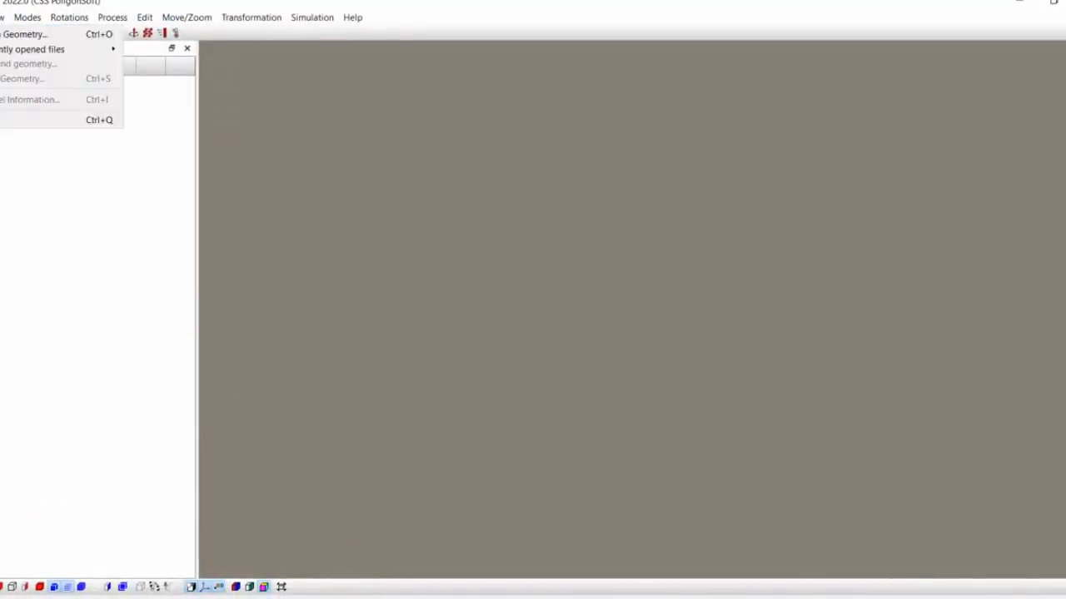
pyautogui.click(25, 33)
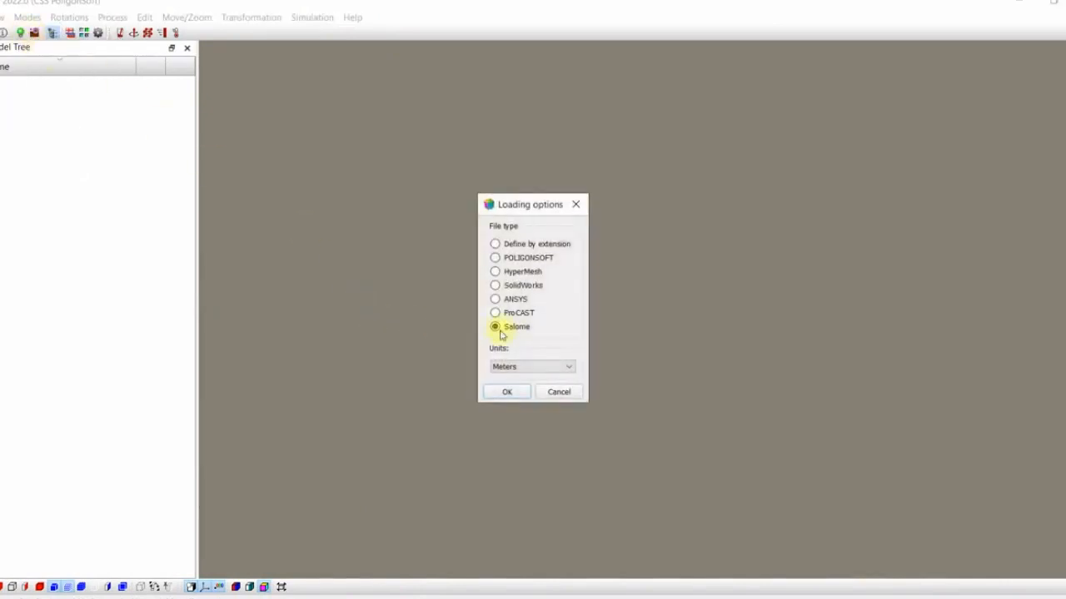
pyautogui.click(514, 367)
pyautogui.click(514, 367)
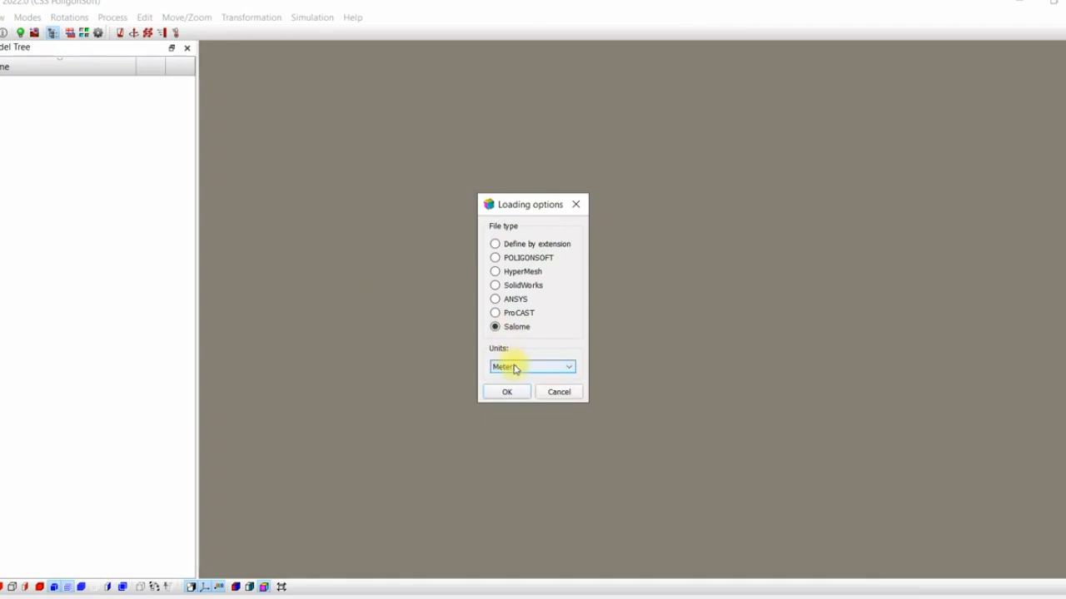
pyautogui.click(507, 391)
# Step: Load allinone-Static 3.med from the all in one folder, using the default simulation parameters instead of the previous ones
pyautogui.click(136, 47)
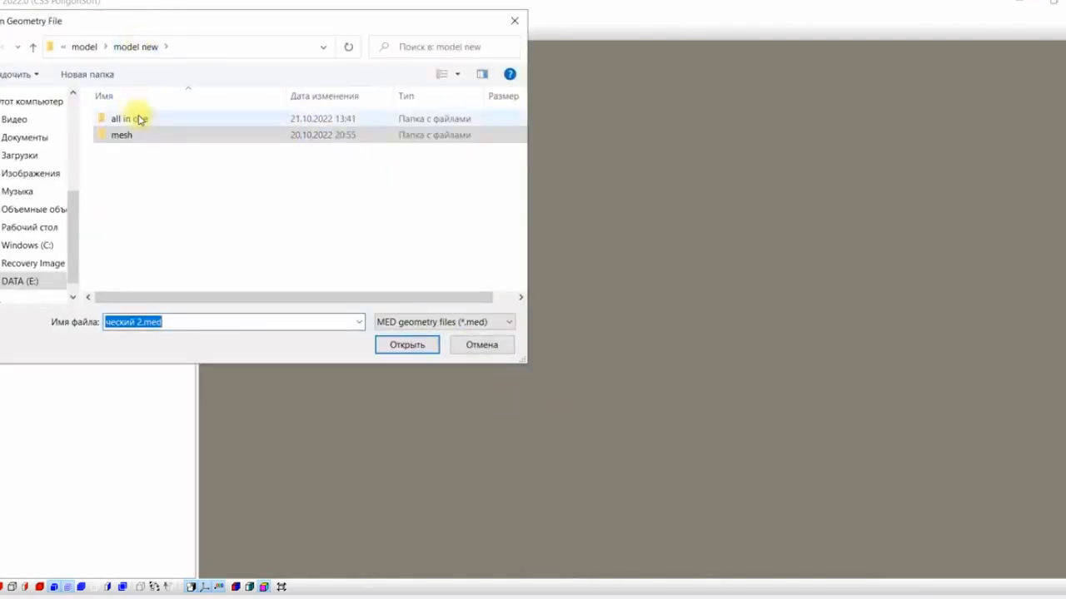
pyautogui.doubleClick(139, 120)
pyautogui.click(138, 118)
pyautogui.click(407, 344)
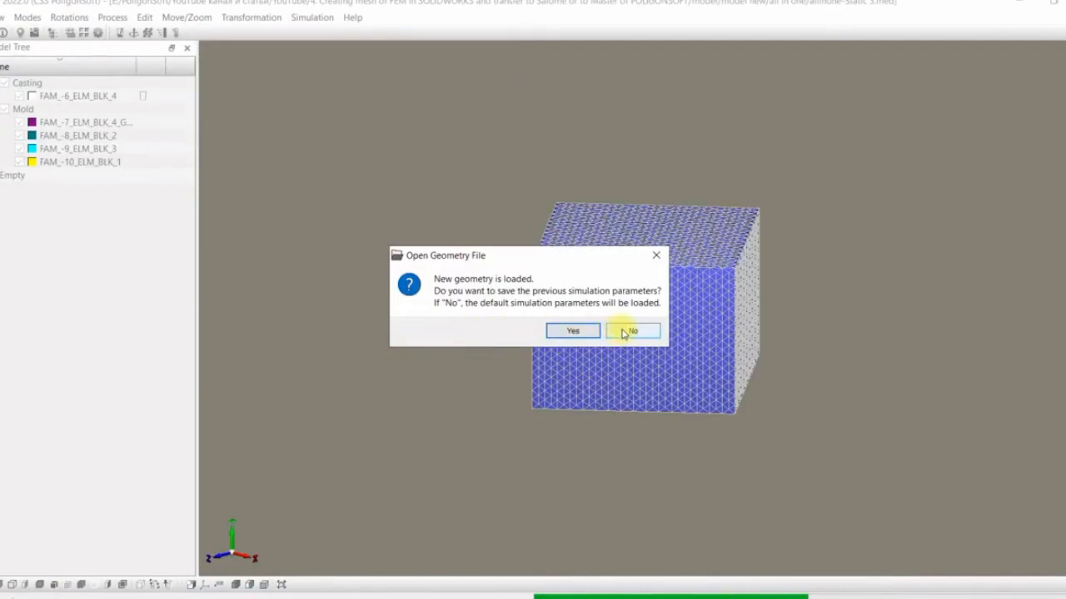
pyautogui.click(625, 332)
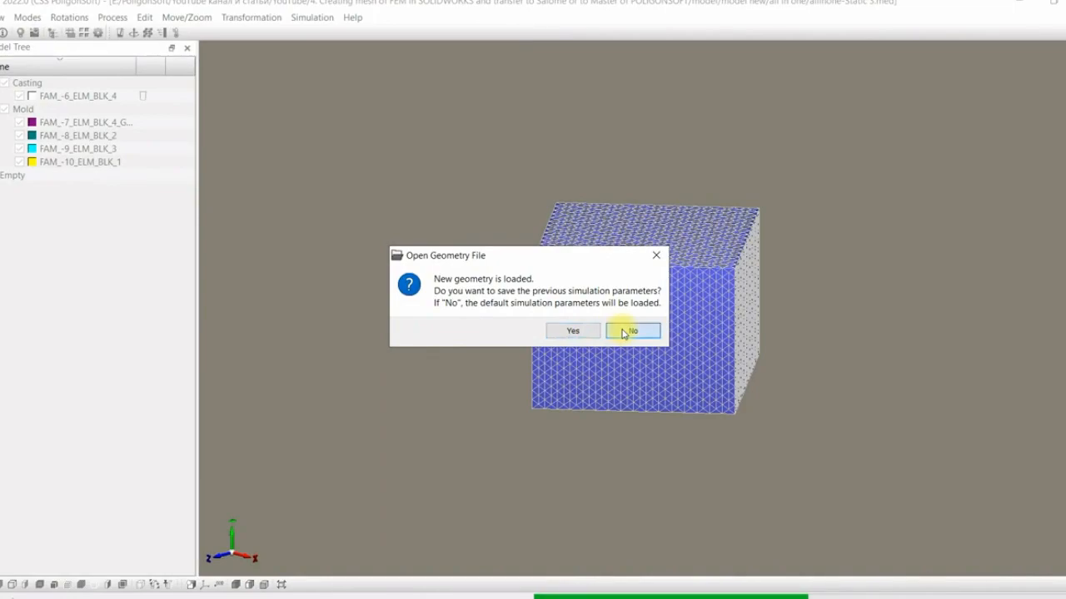
# Step: Inspect the loaded block, then check its mesh quality and correct the bad elements in casting and mold, allowing boundary nodes to move
pyautogui.moveTo(524, 247); pyautogui.dragTo(545, 288)
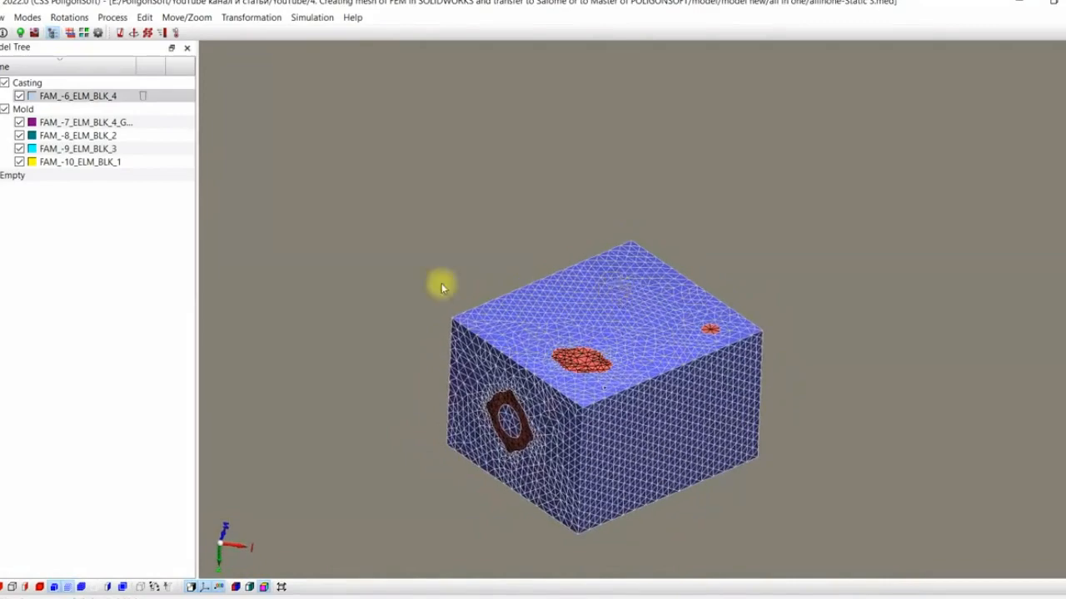
pyautogui.click(19, 162)
pyautogui.moveTo(425, 374)
pyautogui.mouseDown()
pyautogui.moveTo(418, 456)
pyautogui.moveTo(395, 459)
pyautogui.moveTo(409, 378)
pyautogui.mouseUp()
pyautogui.scroll(5, 559, 446)
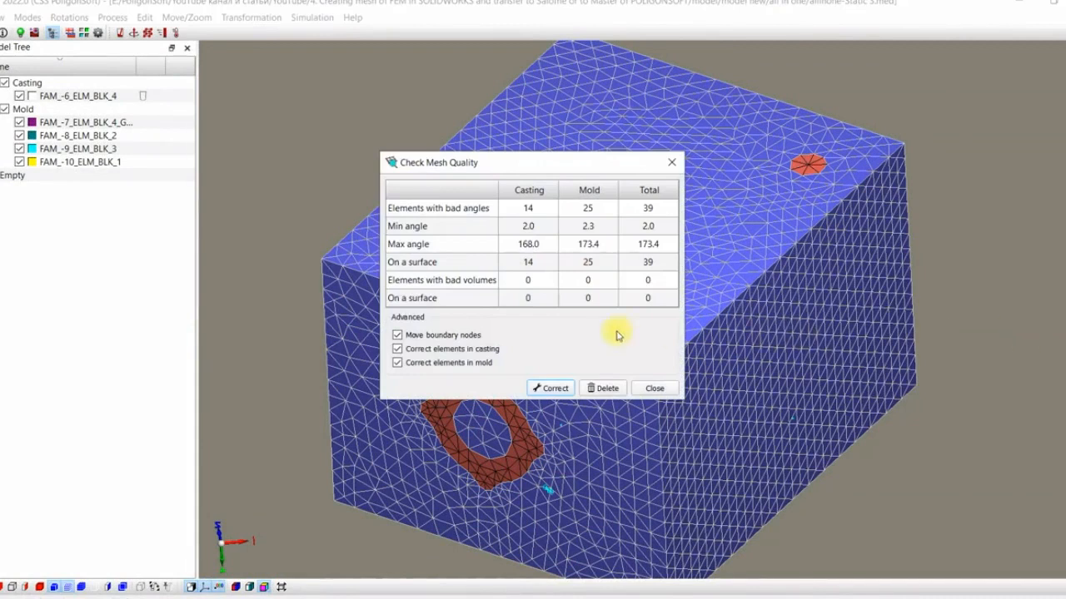
pyautogui.click(553, 388)
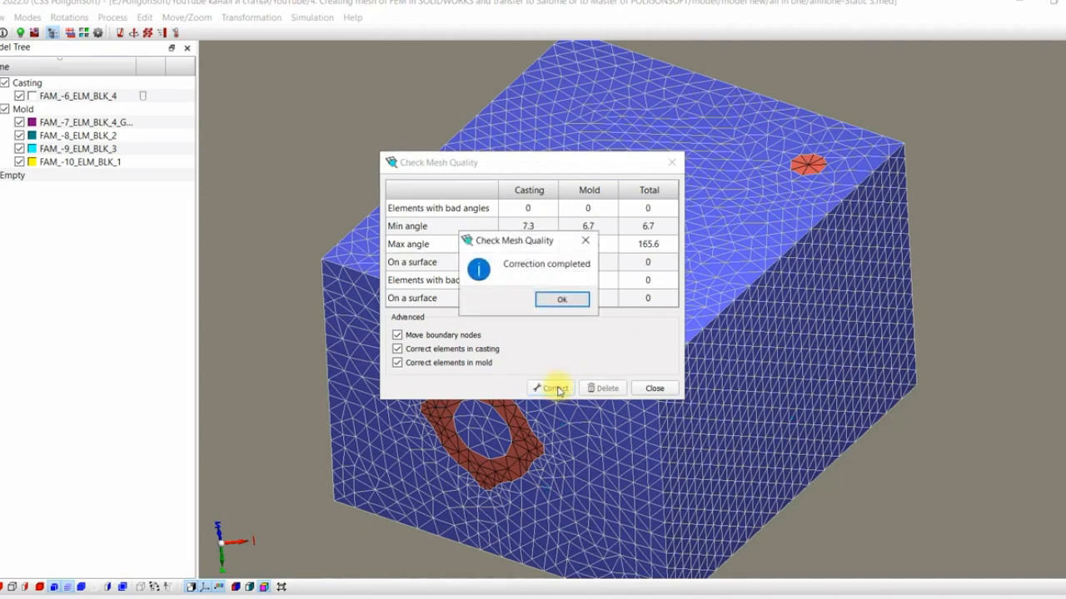
pyautogui.click(563, 306)
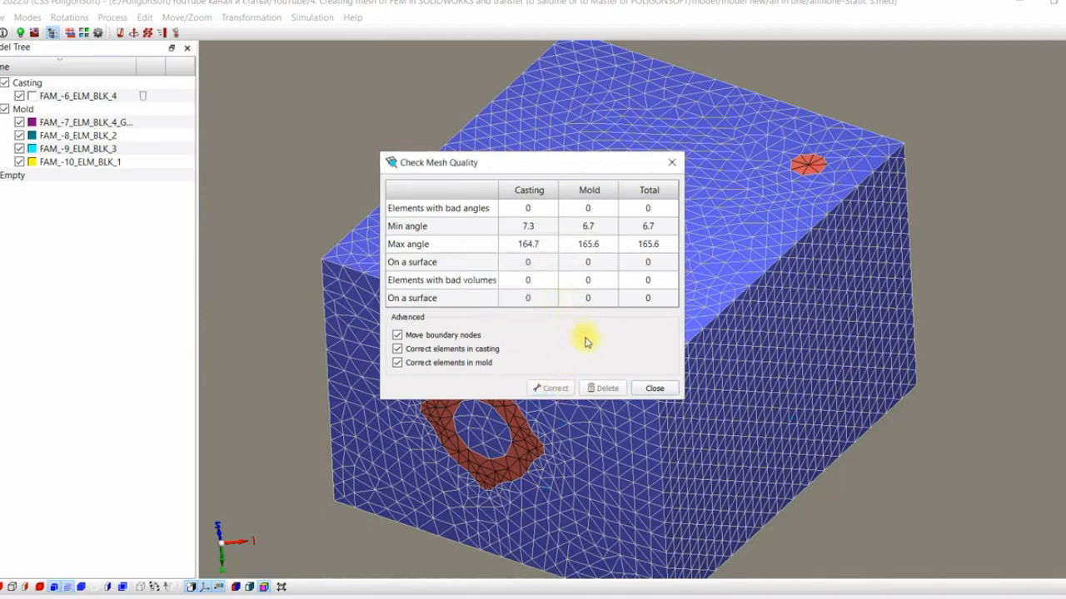
pyautogui.click(671, 162)
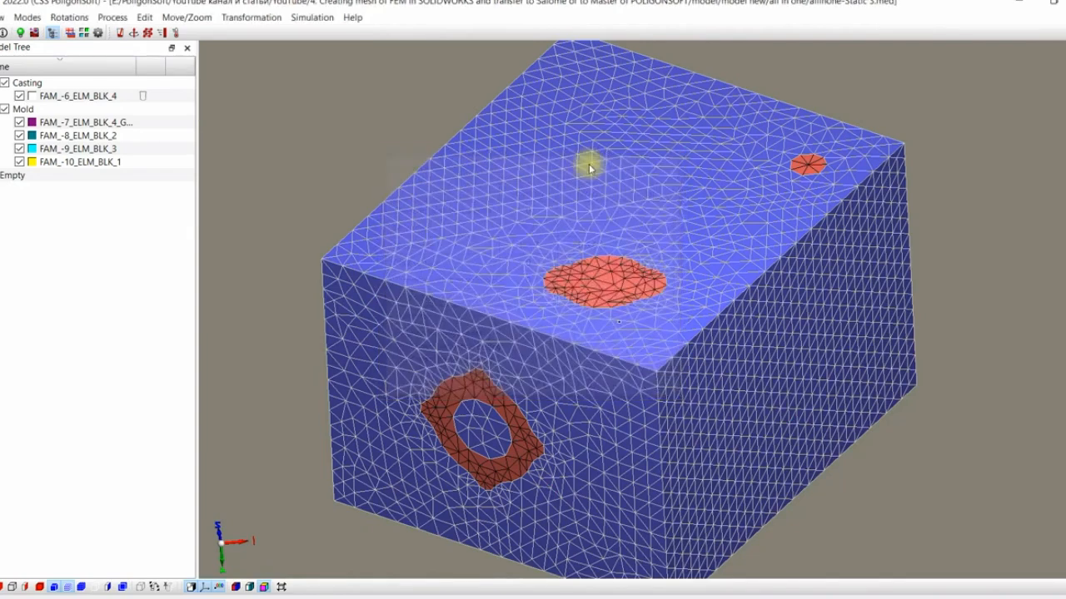